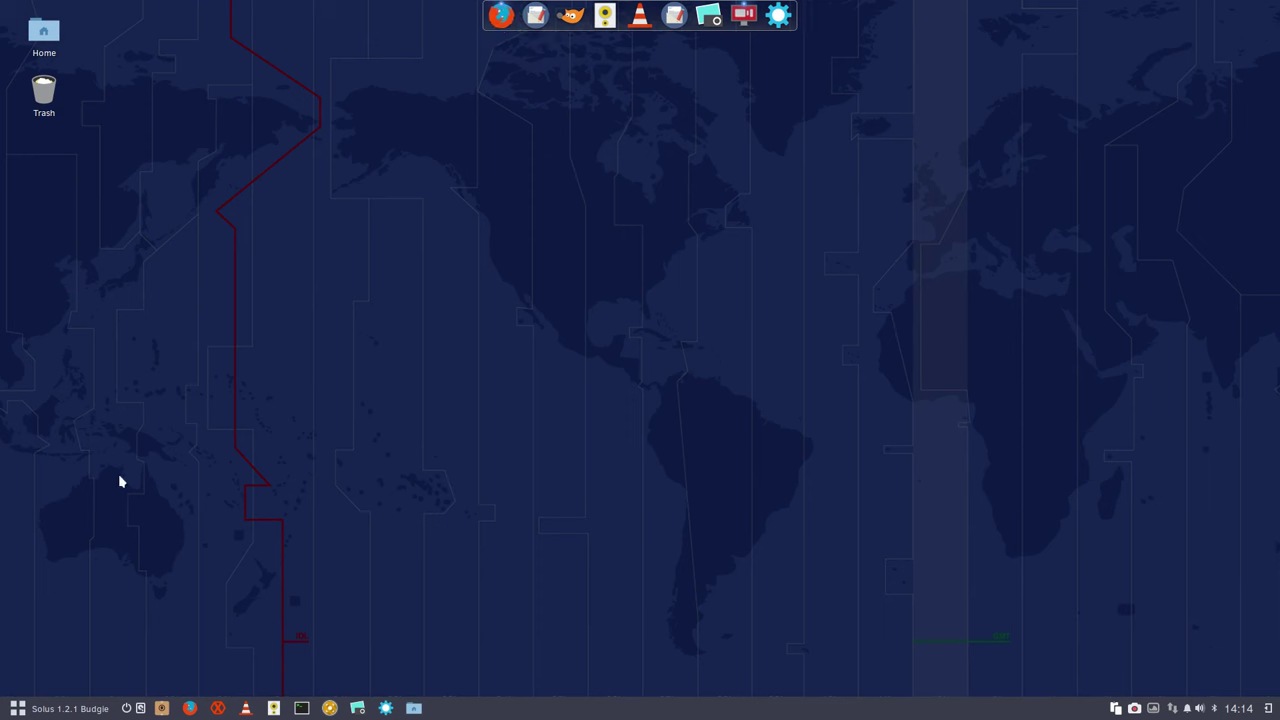
# Step: Browse the application menu, scrolling through its entries, then close it
pyautogui.click(75, 708)
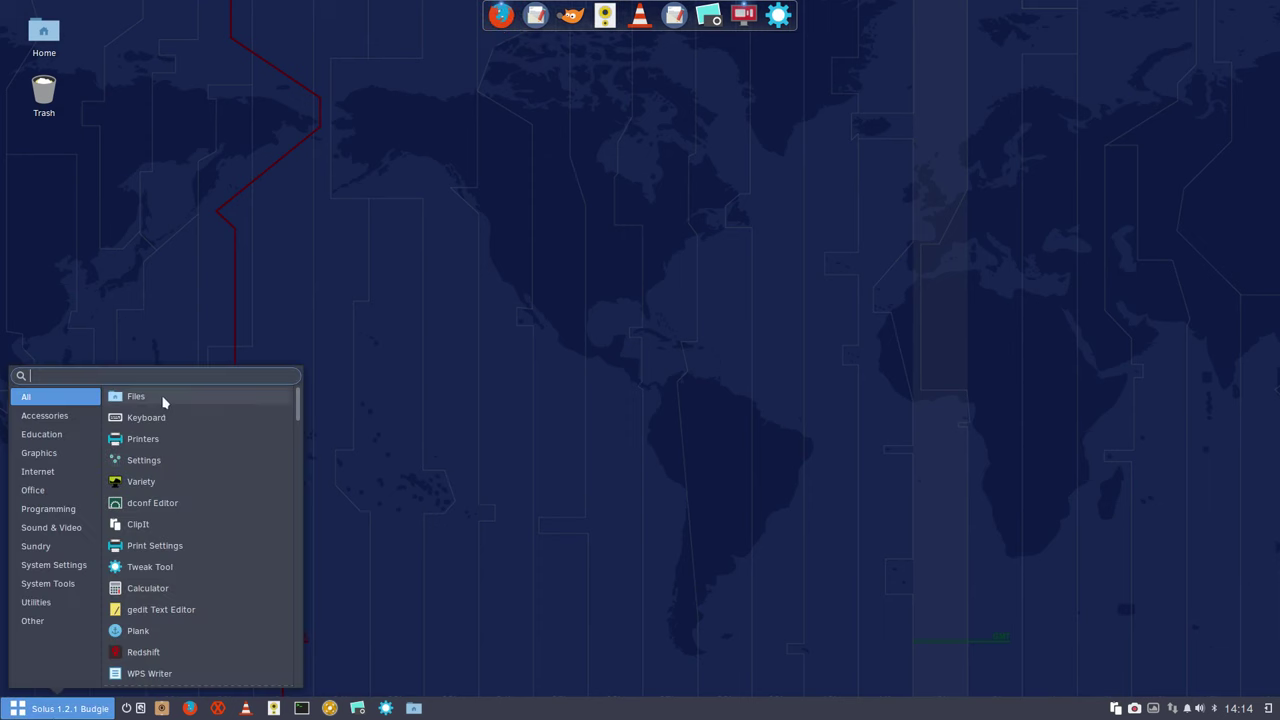
pyautogui.scroll(-15, 165, 430)
pyautogui.scroll(-3, 166, 514)
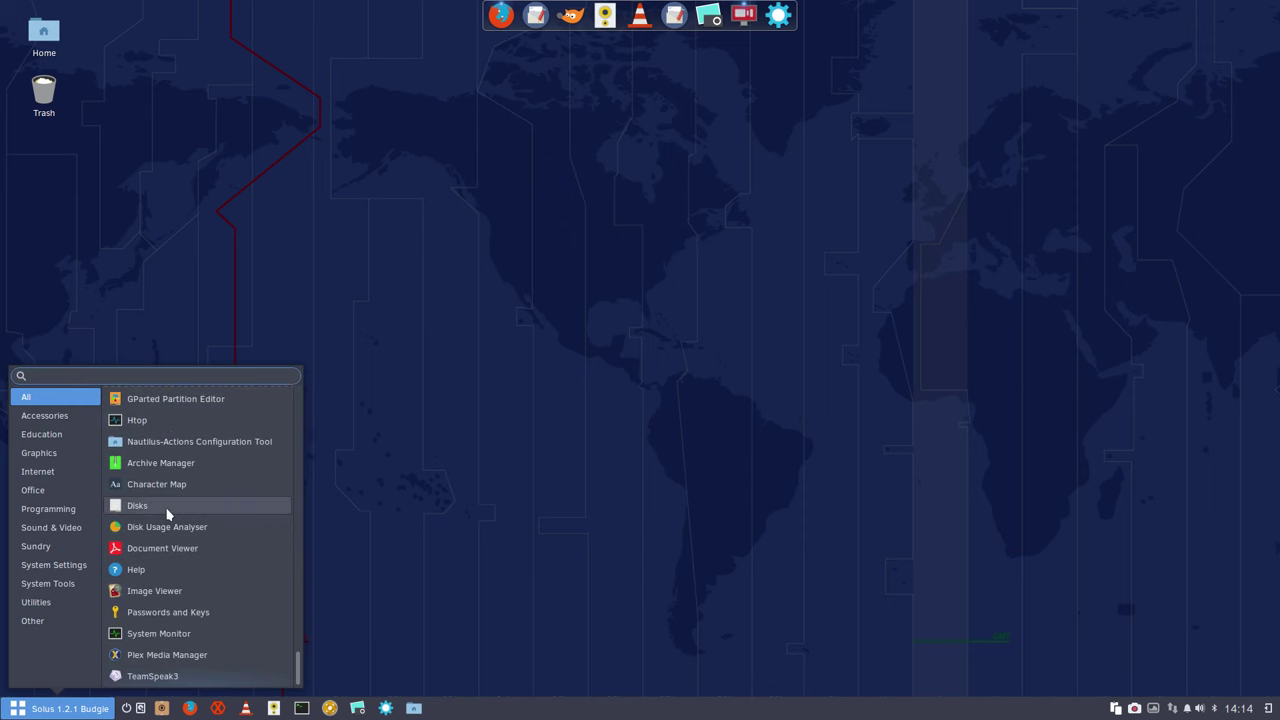
pyautogui.scroll(6, 166, 514)
pyautogui.click(536, 478)
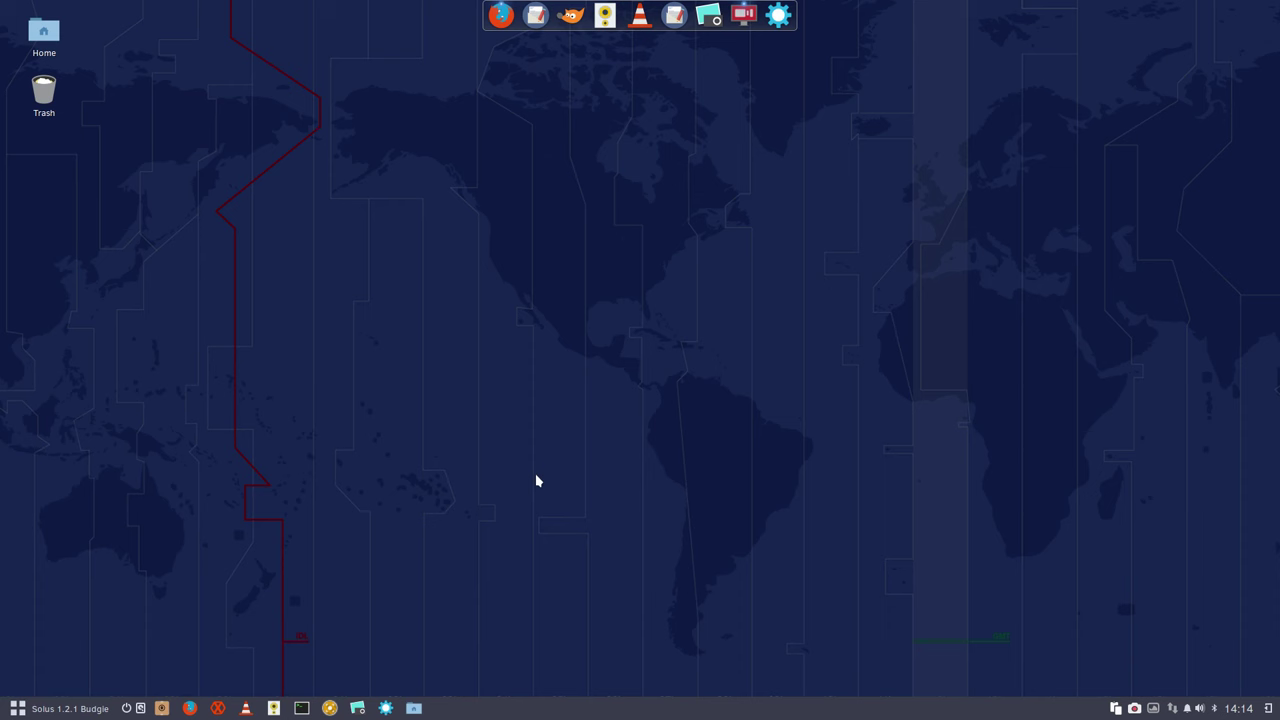
pyautogui.click(74, 710)
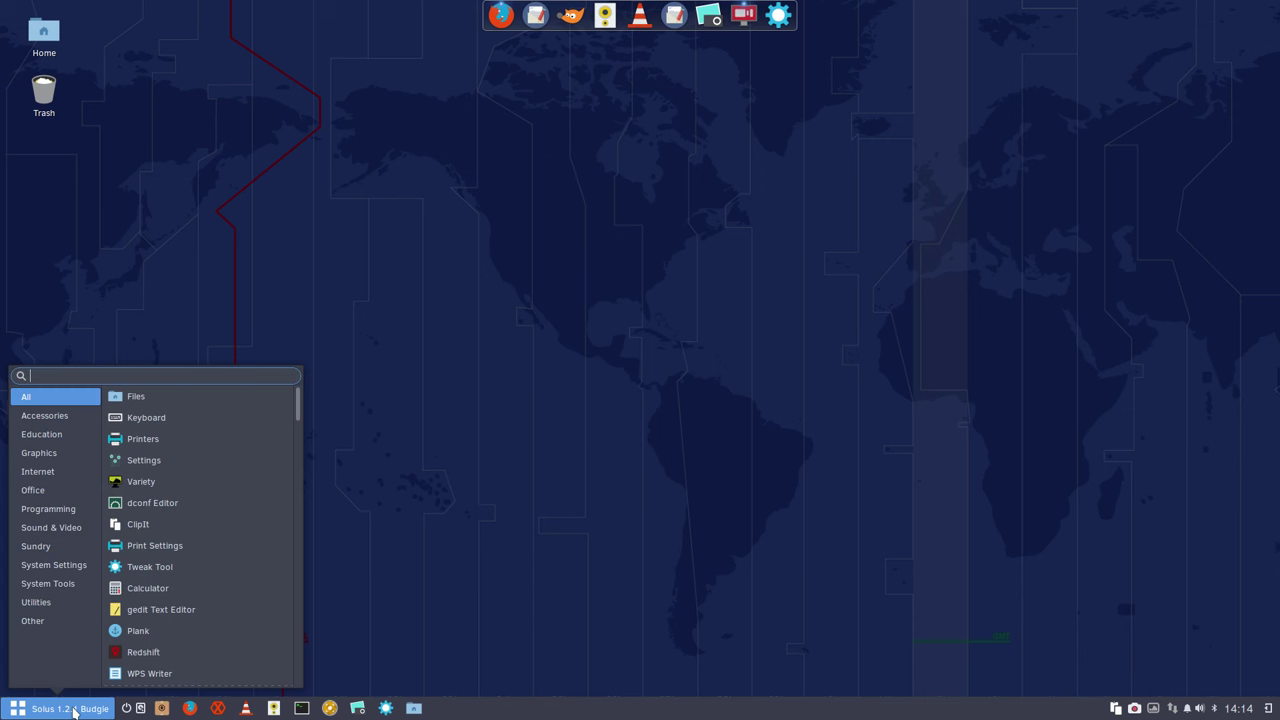
pyautogui.click(499, 560)
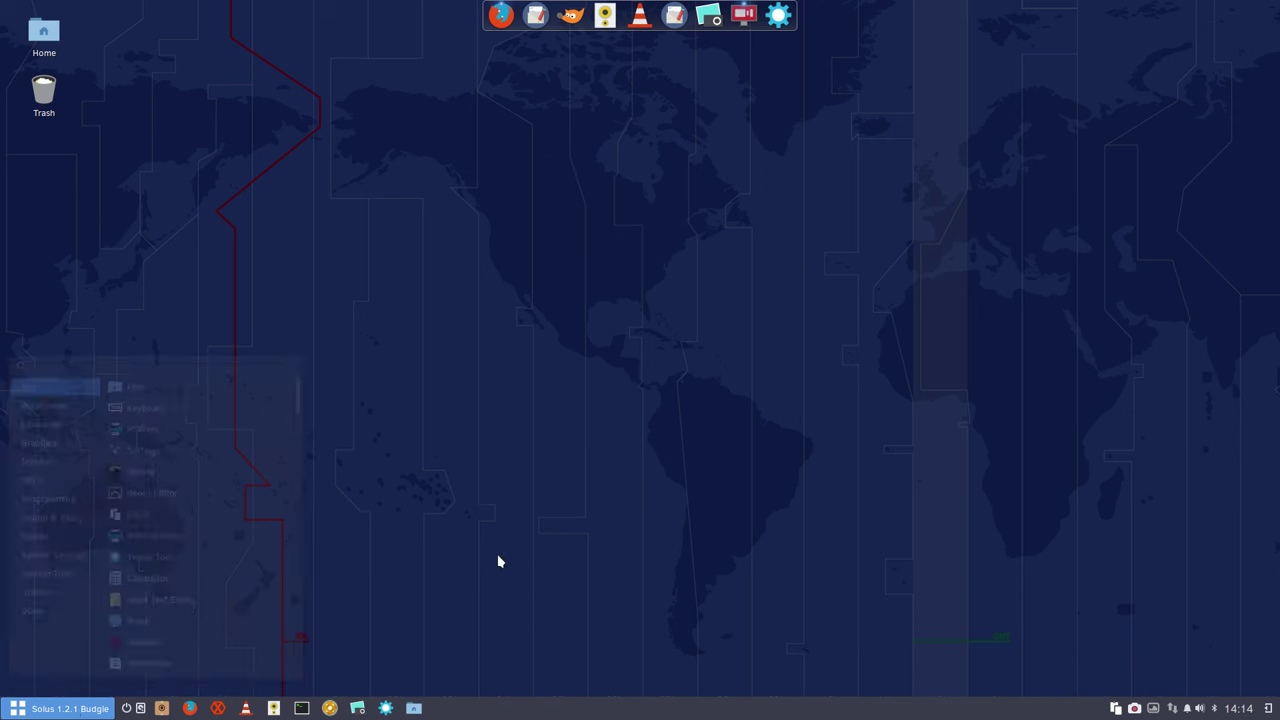
# Step: Switch the Budgie Settings widget theme from Arc-Dark to Vertex
pyautogui.click(1270, 708)
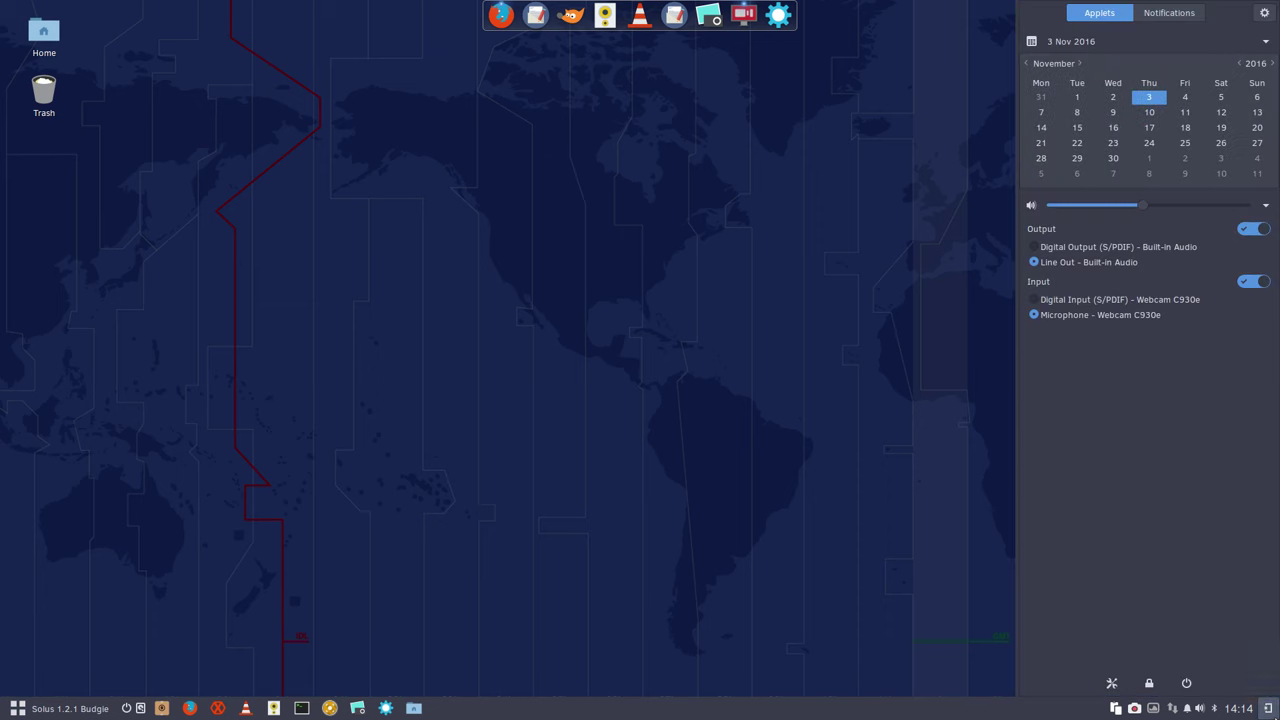
pyautogui.click(1264, 13)
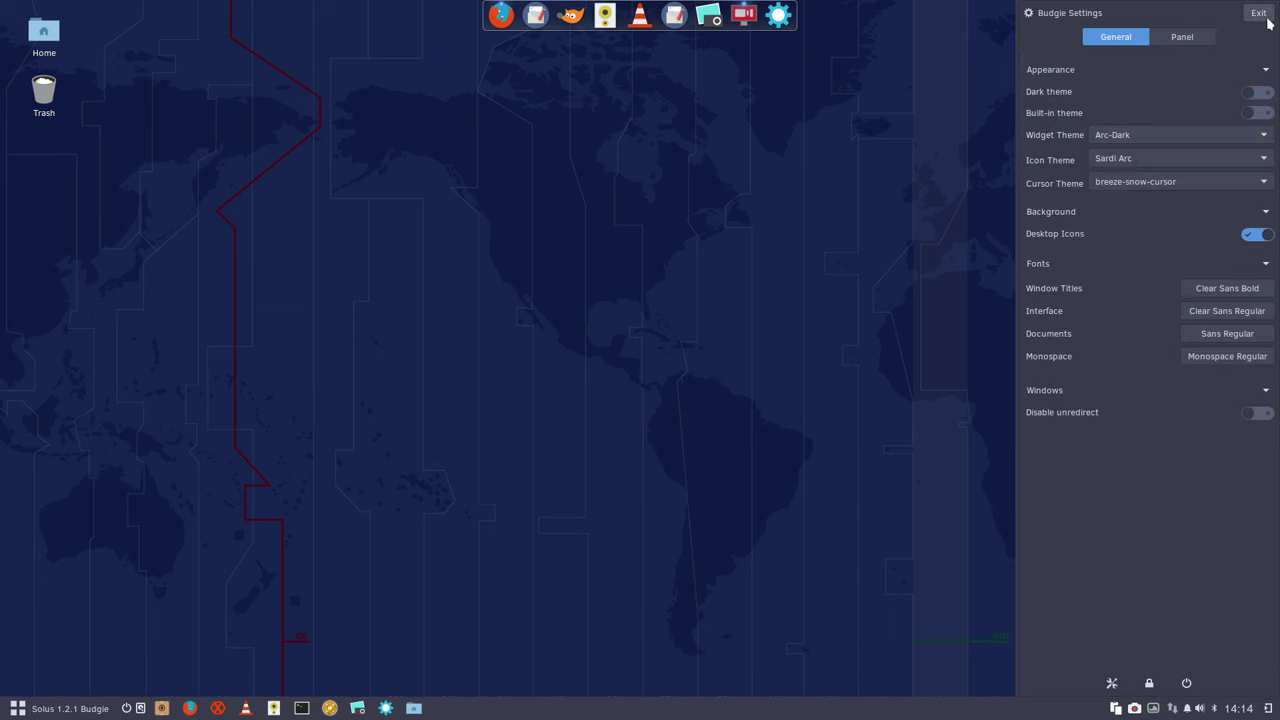
pyautogui.click(1130, 137)
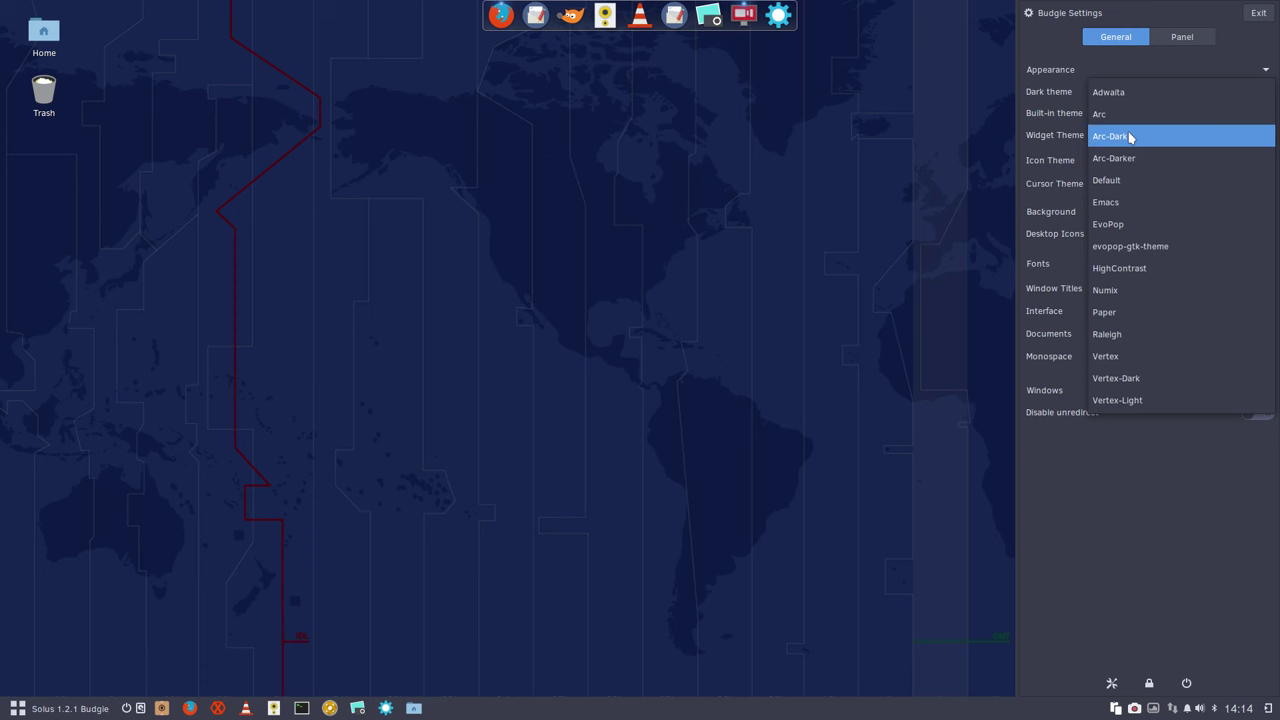
pyautogui.click(1146, 360)
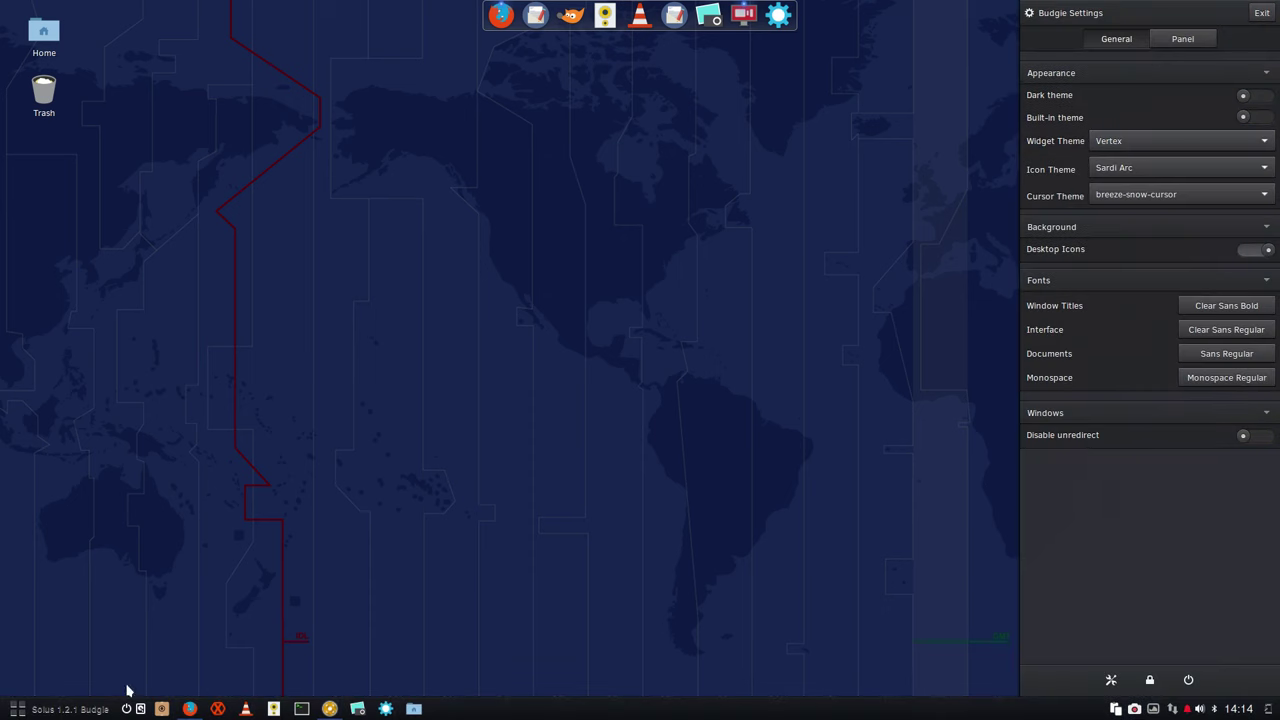
pyautogui.click(58, 709)
# Step: Set the Budgie widget theme to Vertex-Dark and dismiss the Raven panel
pyautogui.press('Escape')
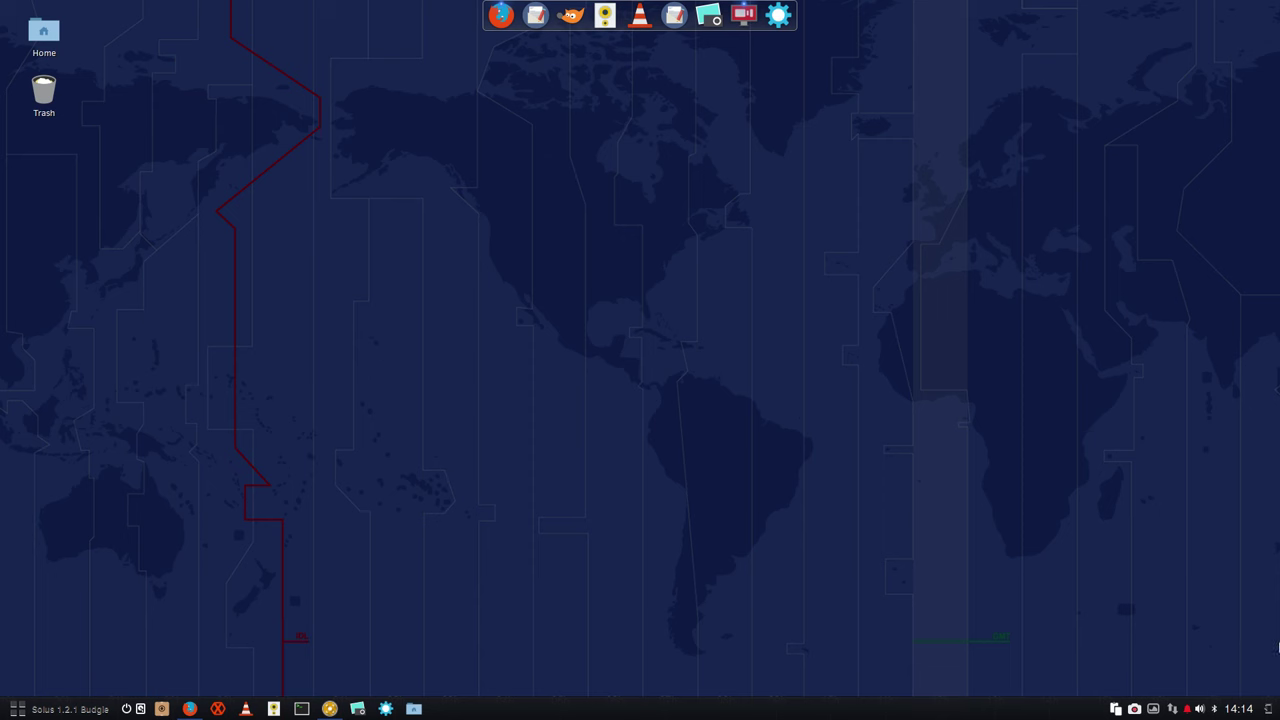
pyautogui.click(1268, 708)
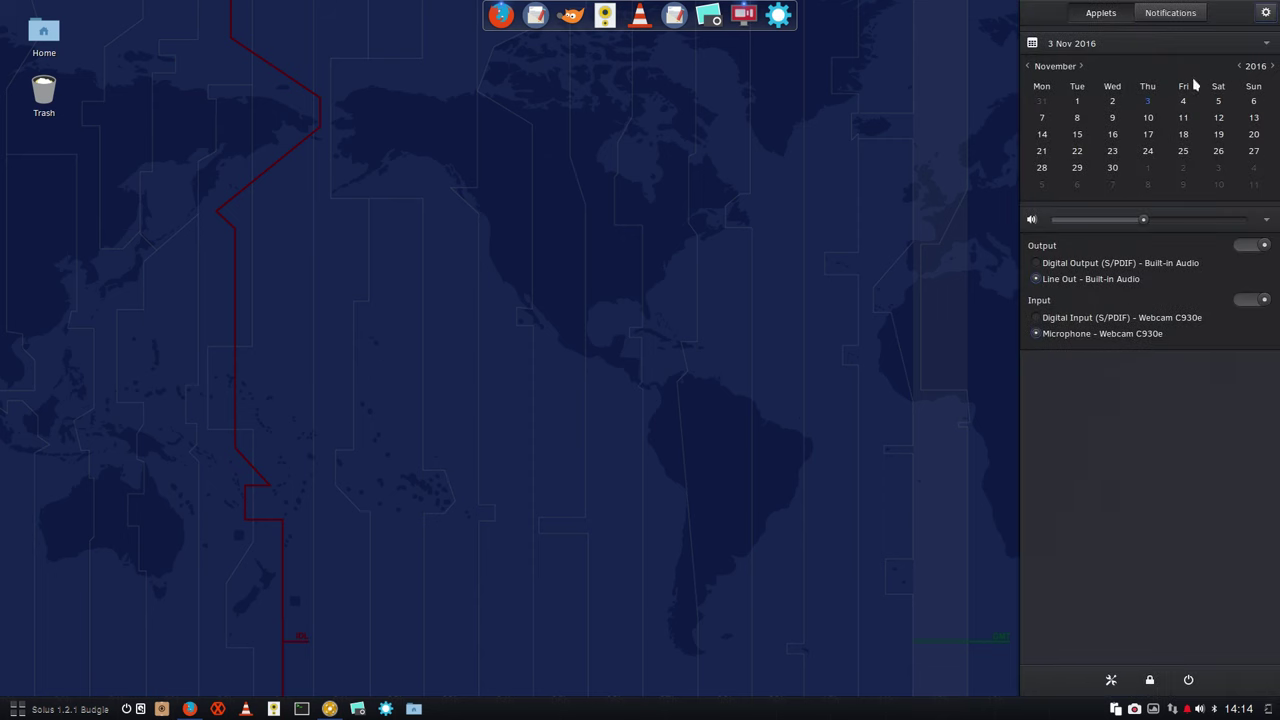
pyautogui.click(1265, 12)
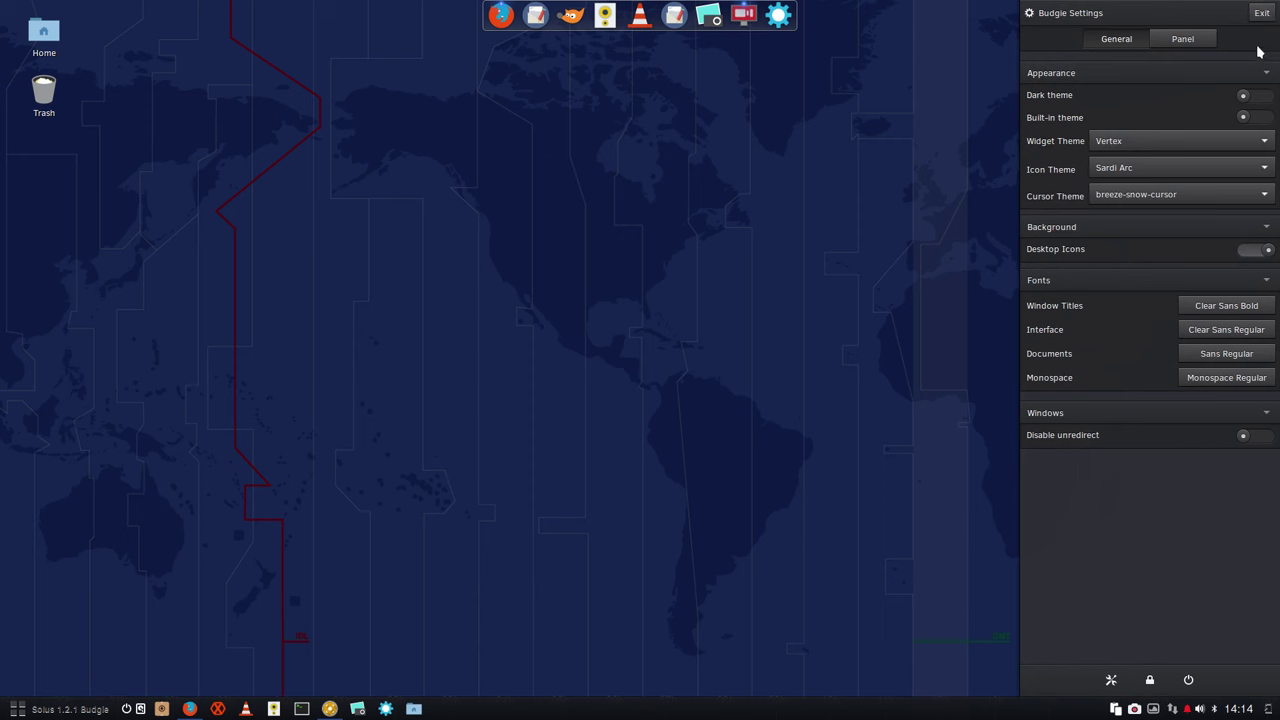
pyautogui.click(1129, 142)
pyautogui.click(1134, 166)
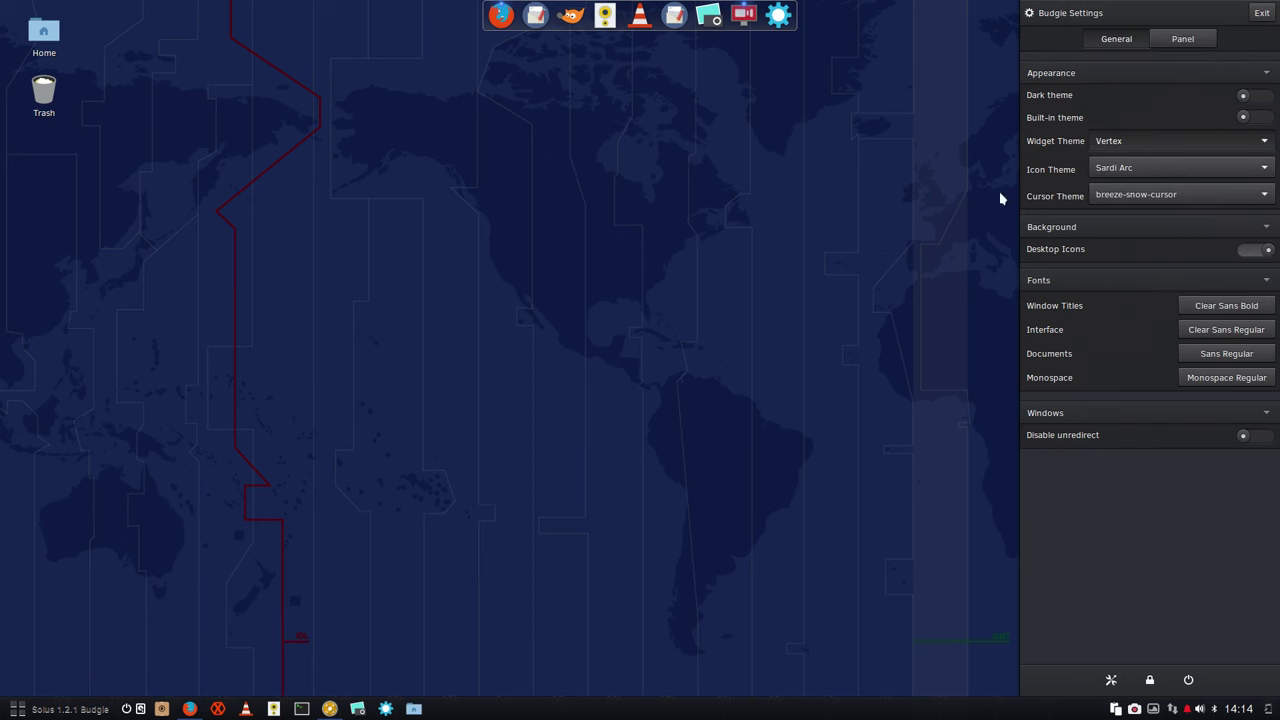
pyautogui.click(668, 267)
# Step: Check the application menu in the new style, then reopen Raven
pyautogui.click(35, 712)
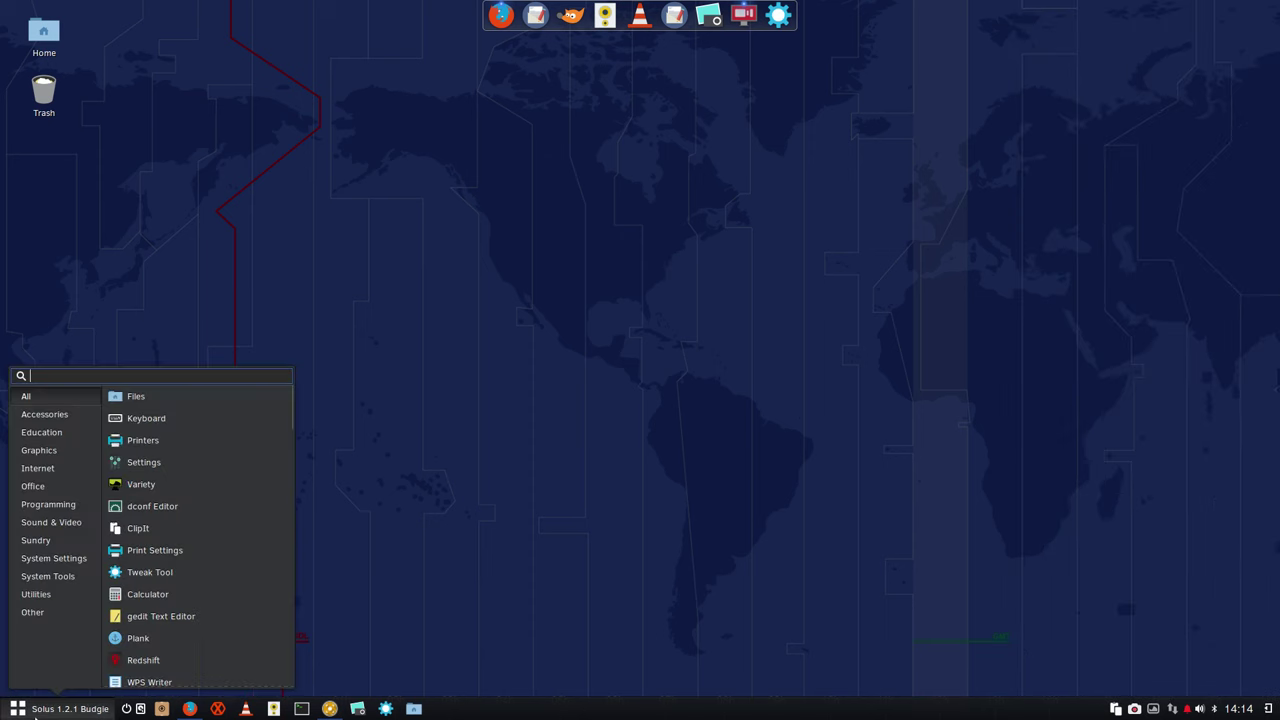
pyautogui.click(551, 566)
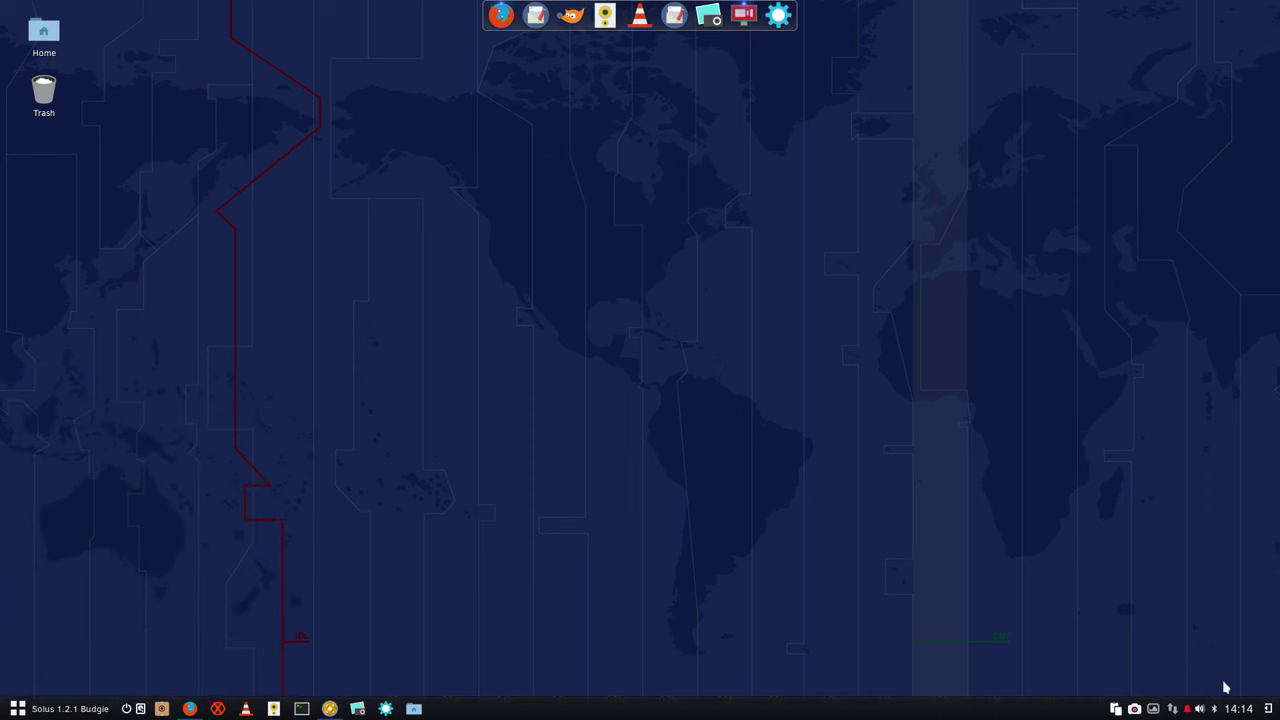
pyautogui.click(1268, 709)
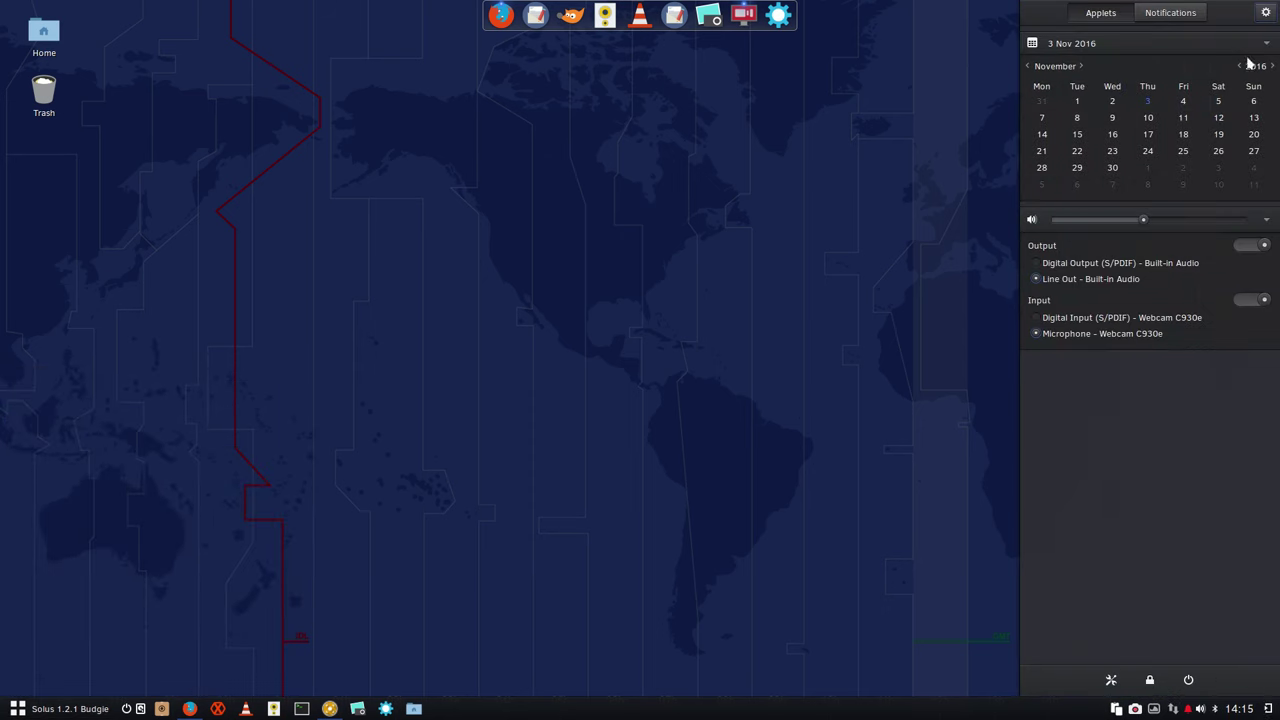
# Step: Review the widget theme list in Budgie Settings, keeping Vertex-Dark, and close the sidebar
pyautogui.click(1265, 13)
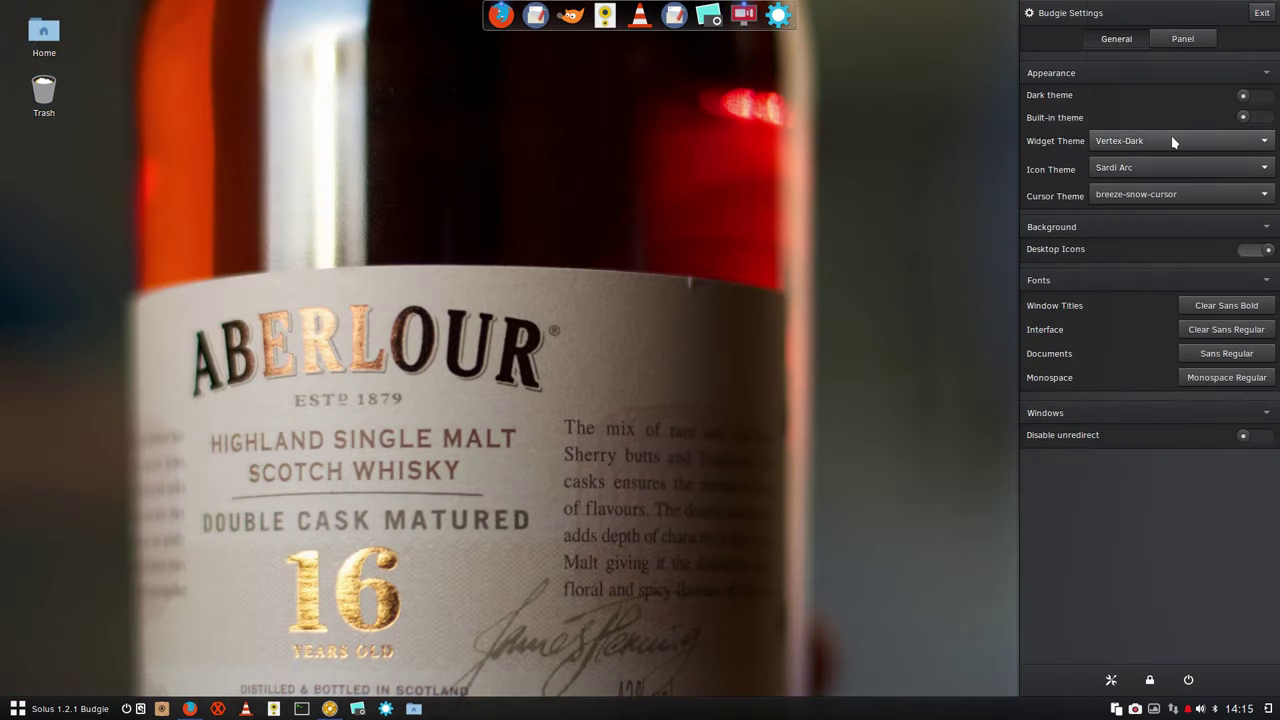
pyautogui.click(1171, 138)
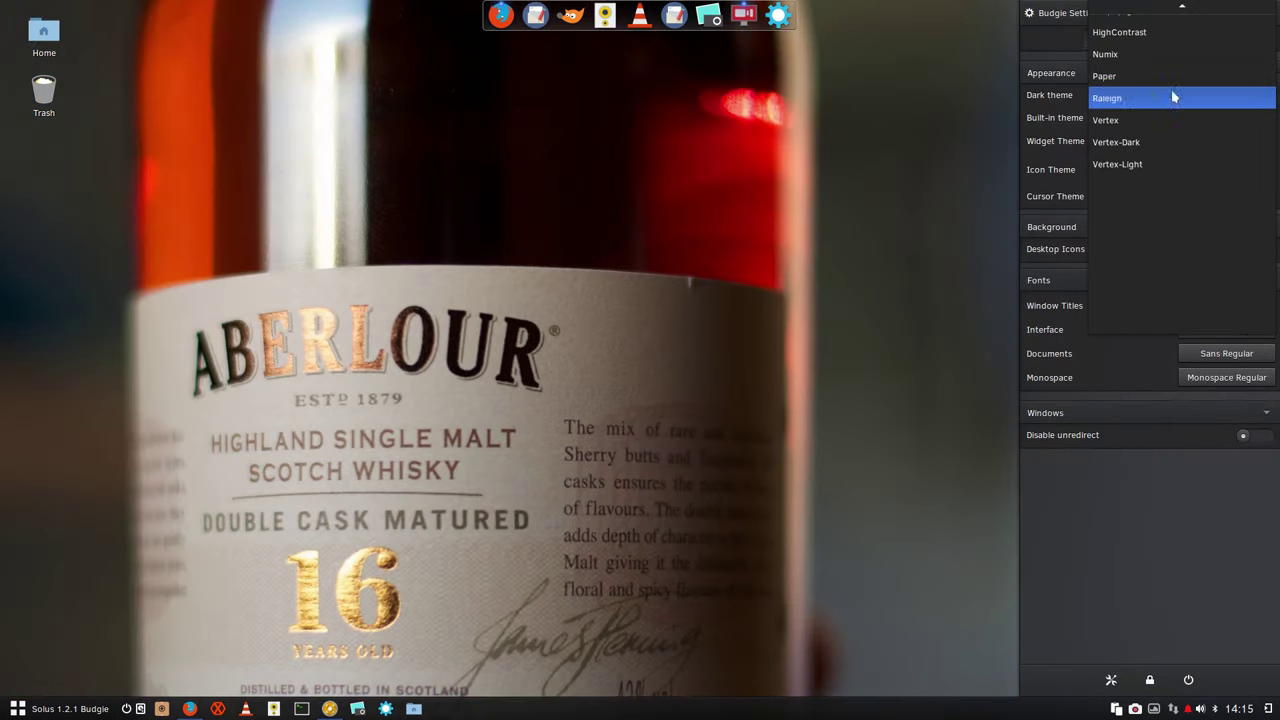
pyautogui.scroll(2, 1160, 150)
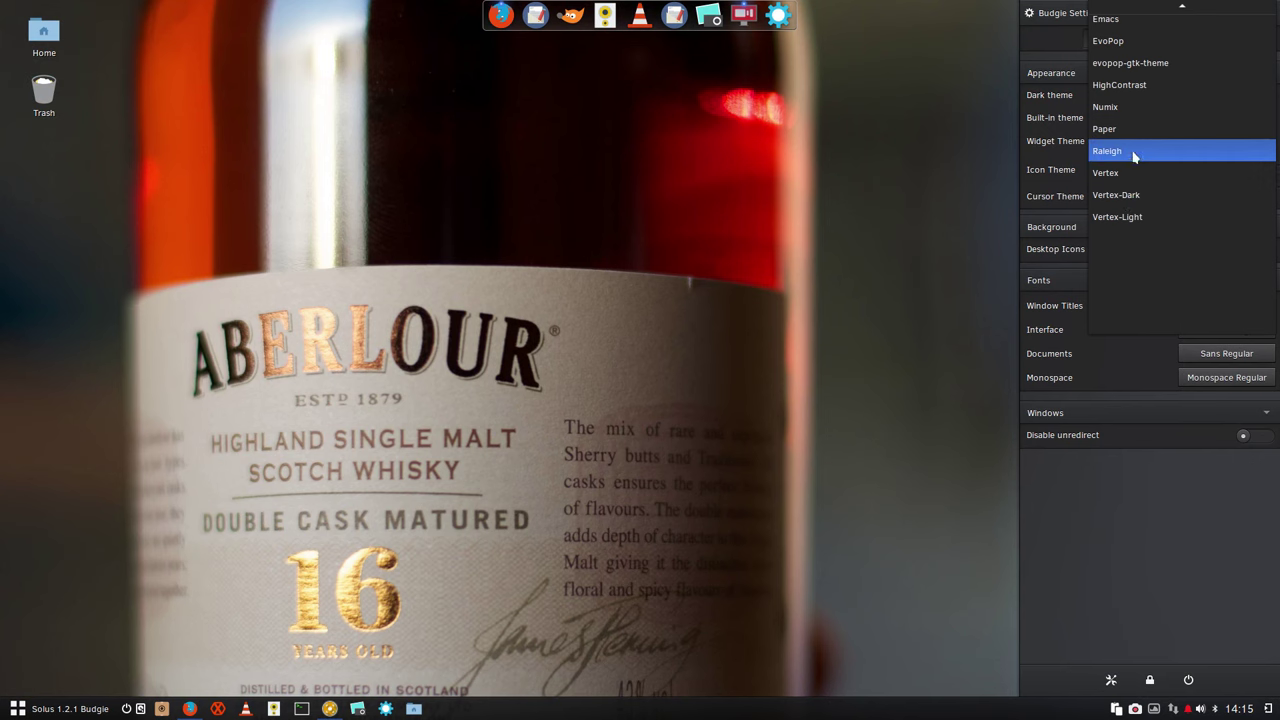
pyautogui.press('Escape')
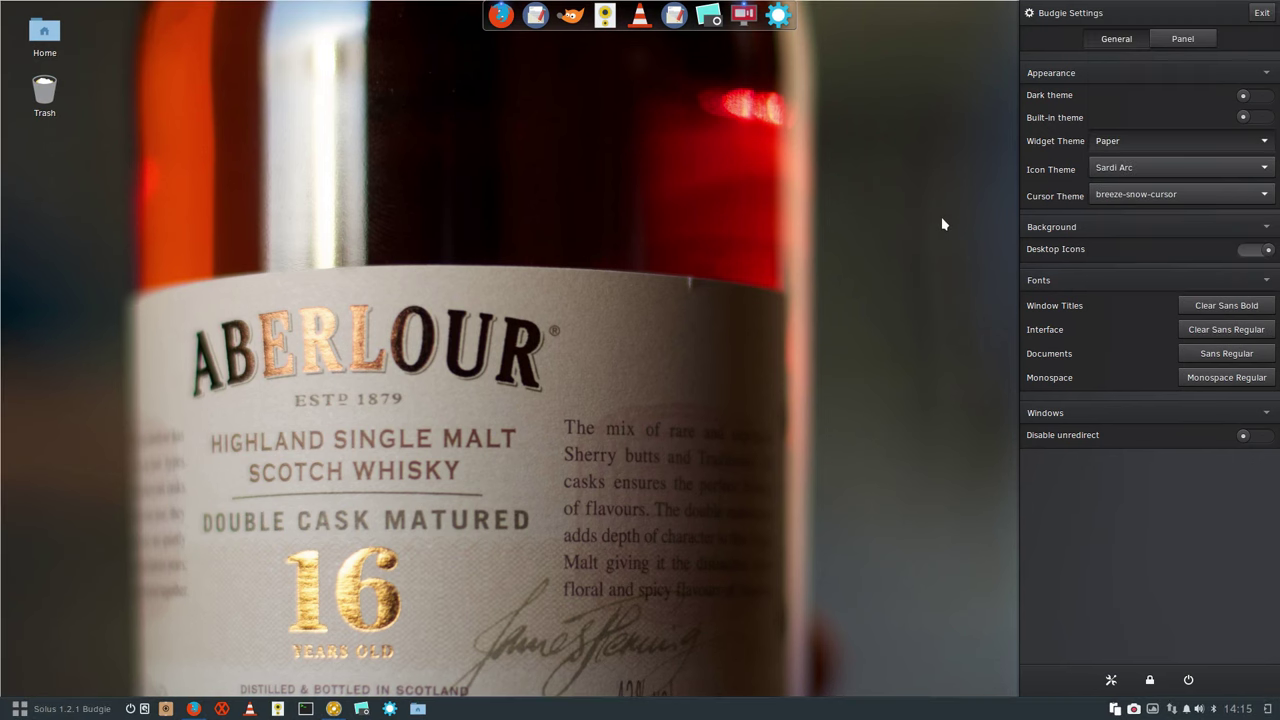
pyautogui.click(942, 221)
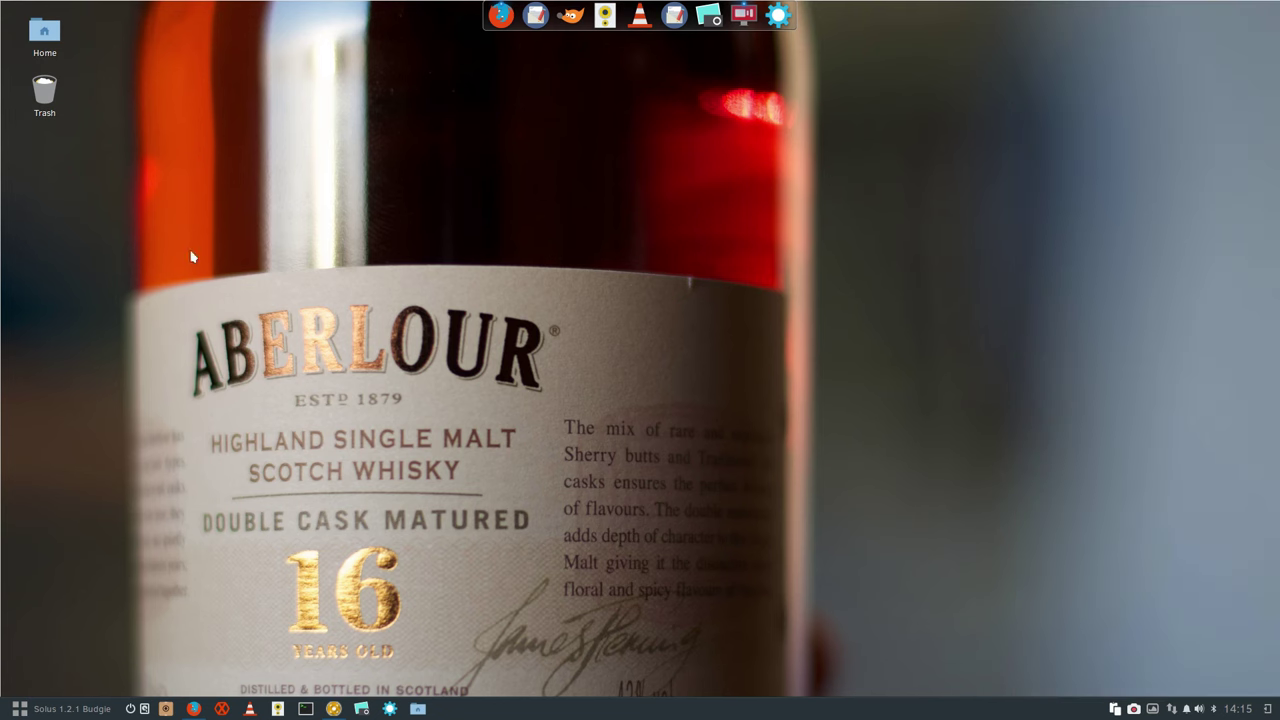
# Step: Check the application menu, reopen Raven's settings view, and return to the desktop
pyautogui.press('super')
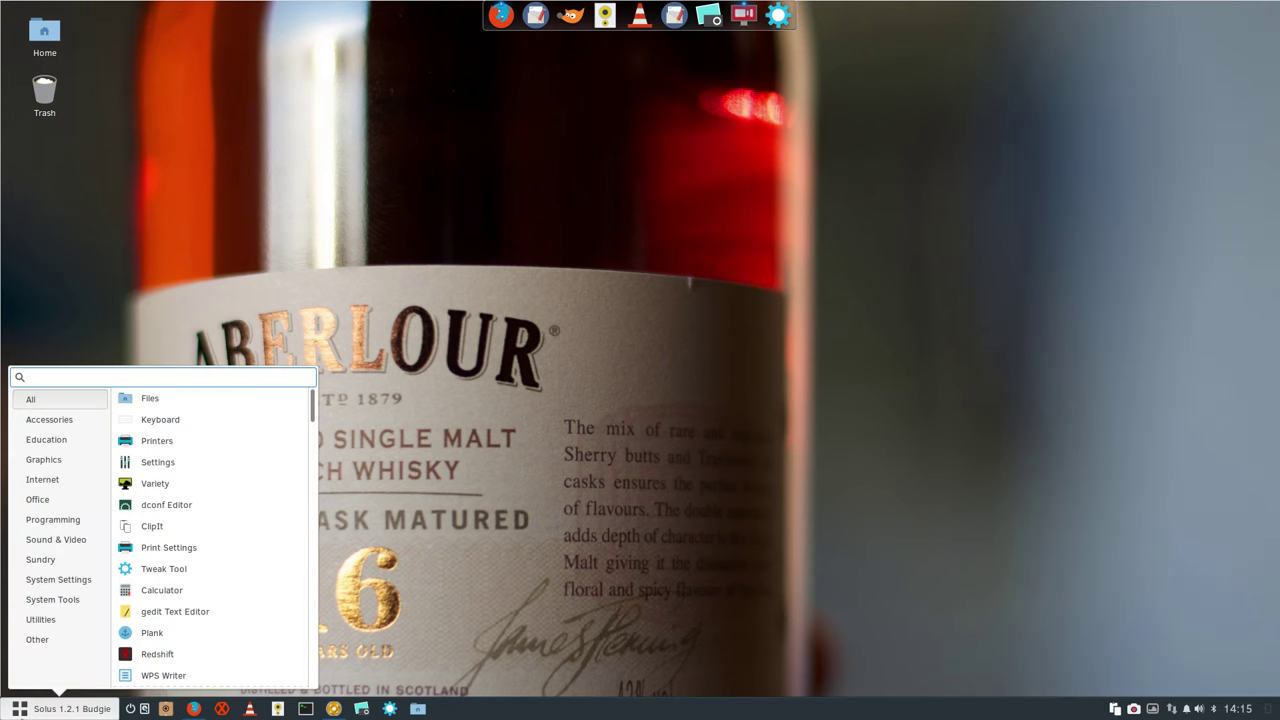
pyautogui.click(31, 709)
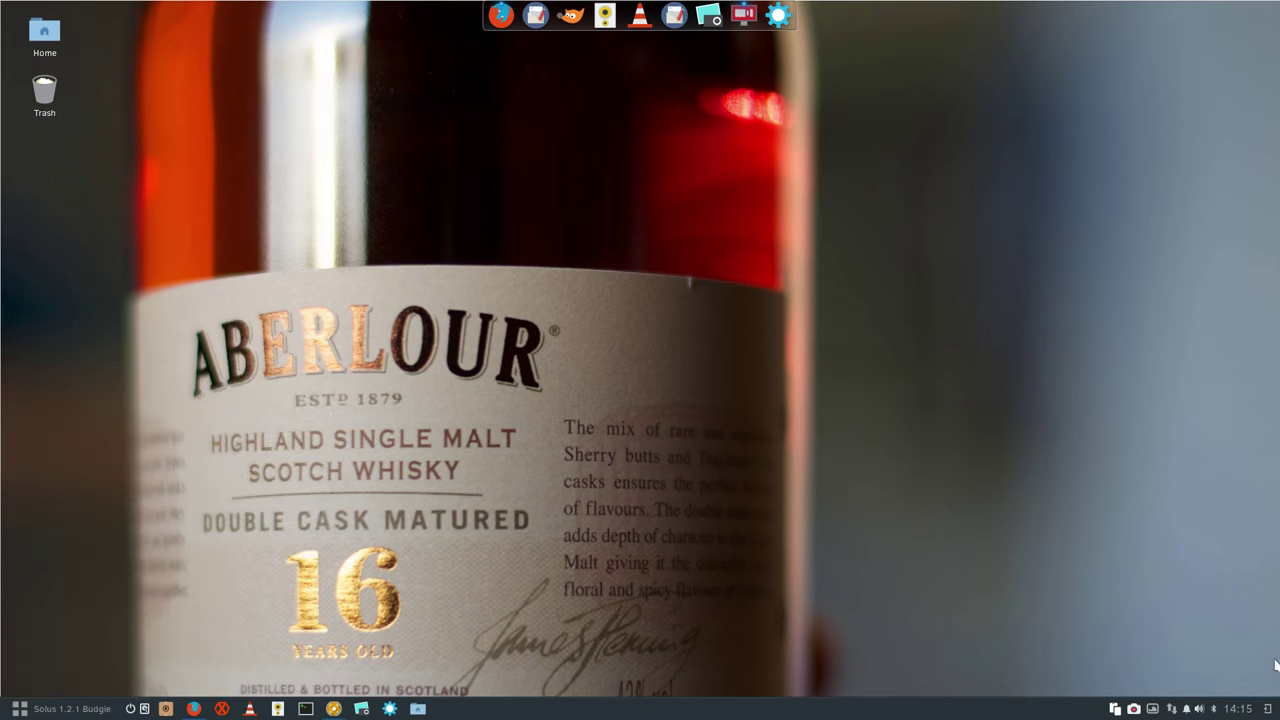
pyautogui.click(1270, 709)
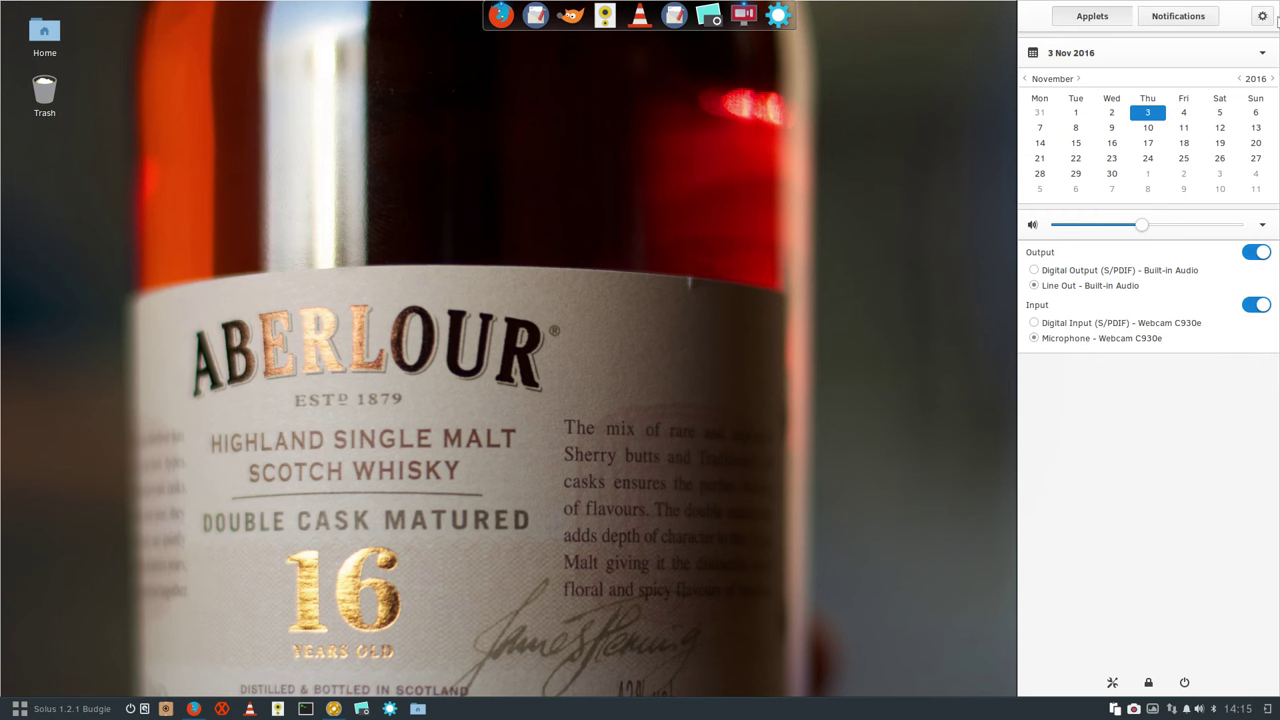
pyautogui.click(1264, 13)
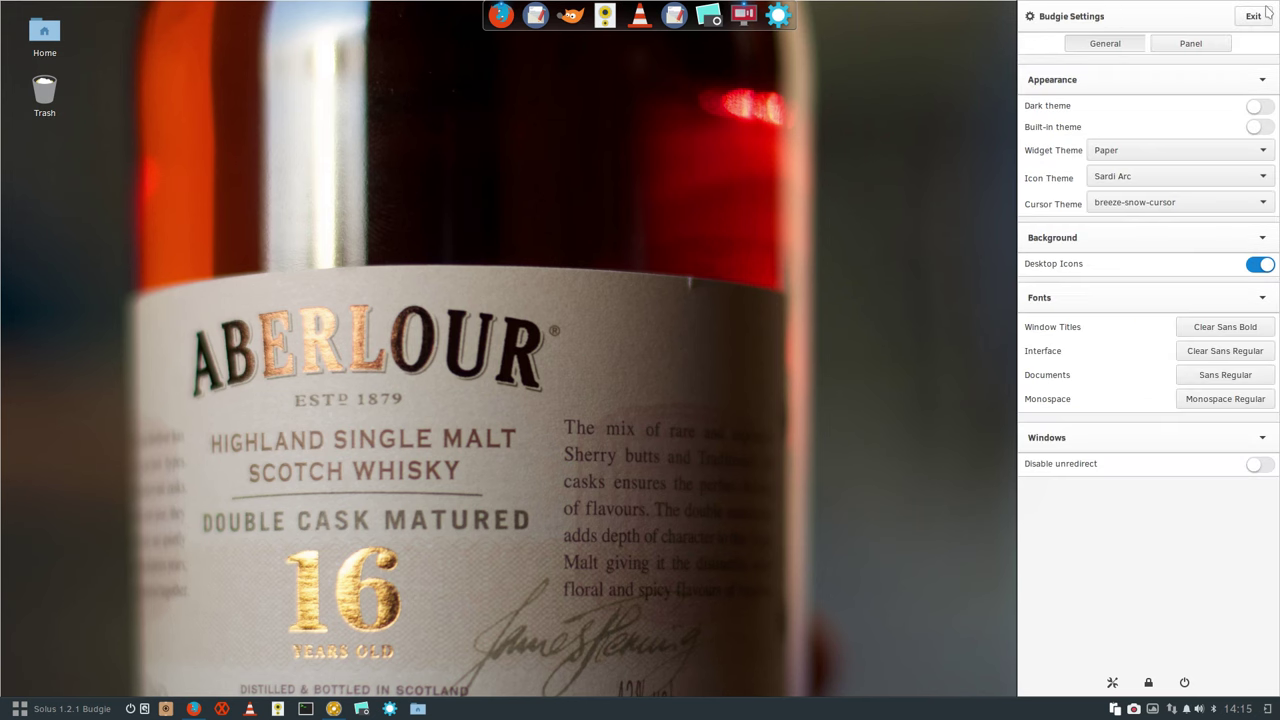
pyautogui.click(802, 247)
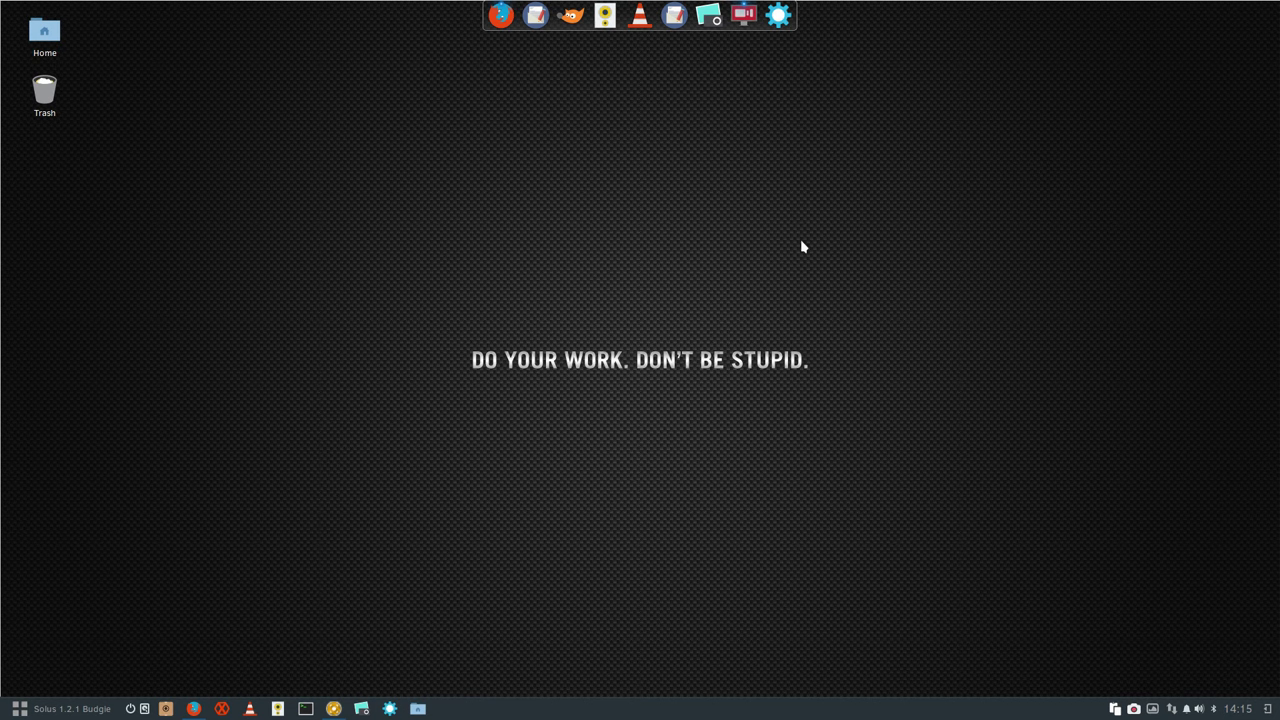
# Step: Try a different widget theme in Budgie Settings, keeping Sardi Arc icons, and preview the menu
pyautogui.click(1264, 708)
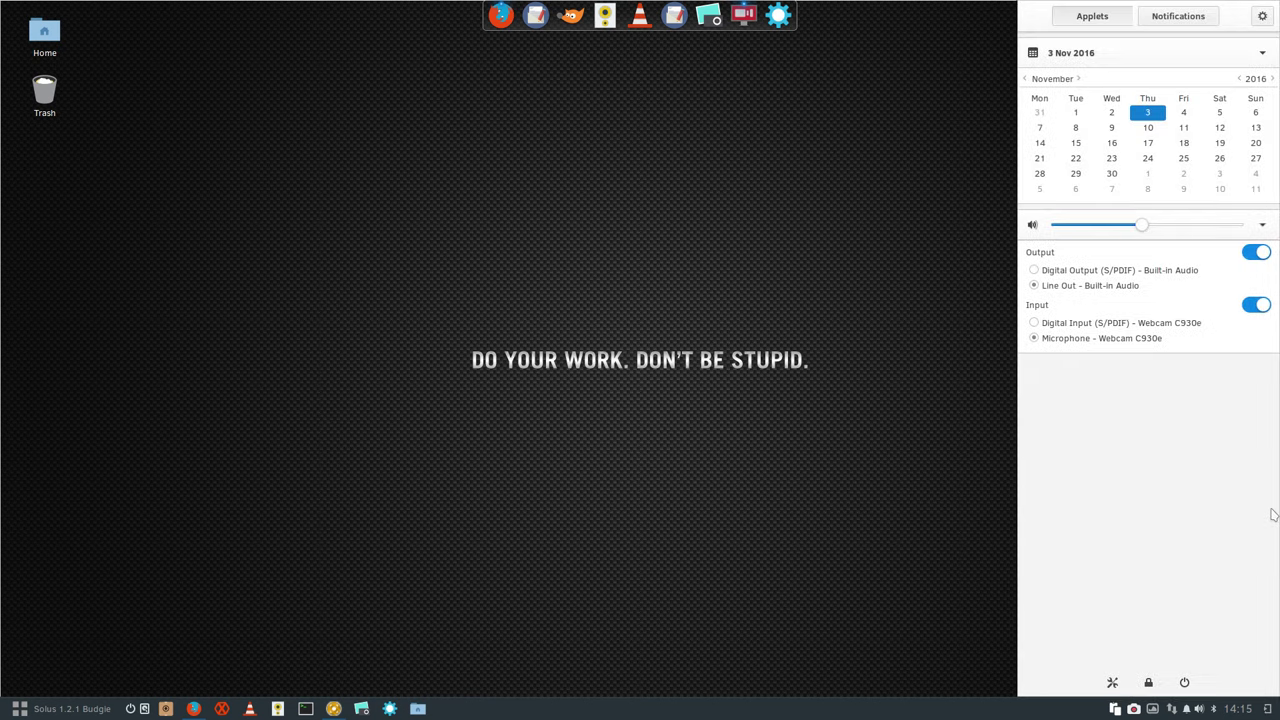
pyautogui.click(1264, 17)
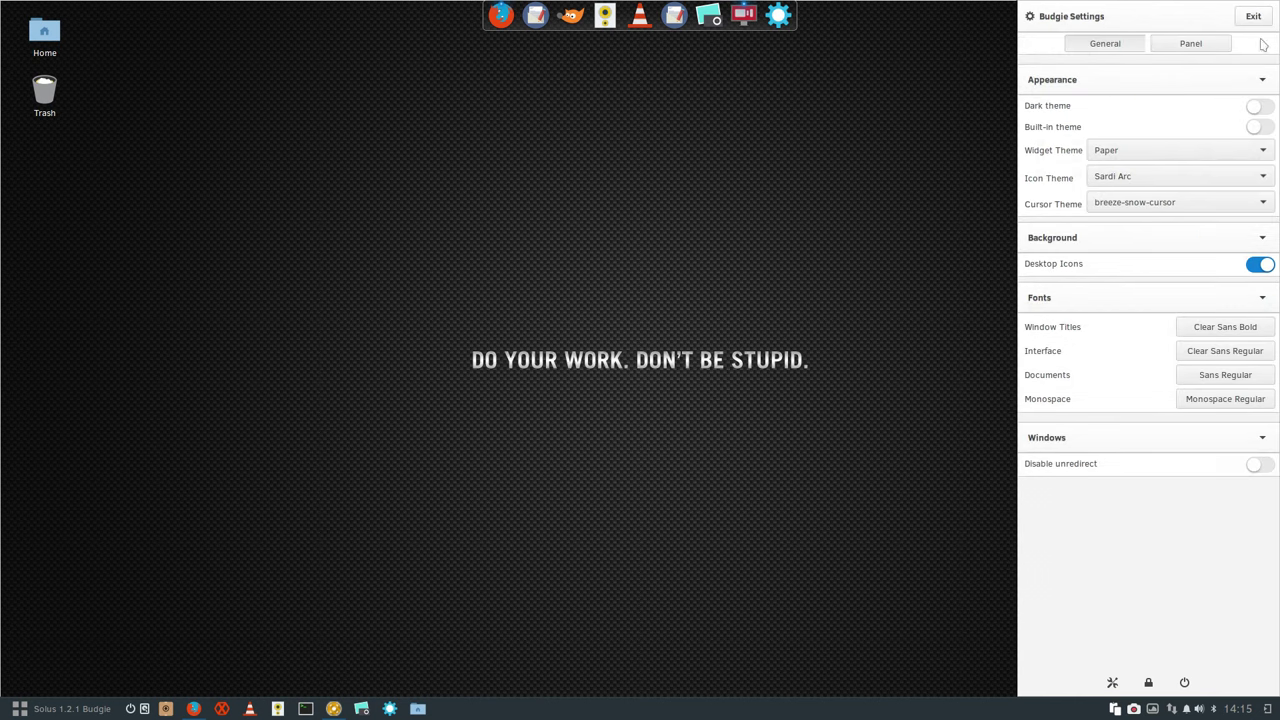
pyautogui.click(1211, 177)
pyautogui.click(1211, 177)
pyautogui.click(1135, 152)
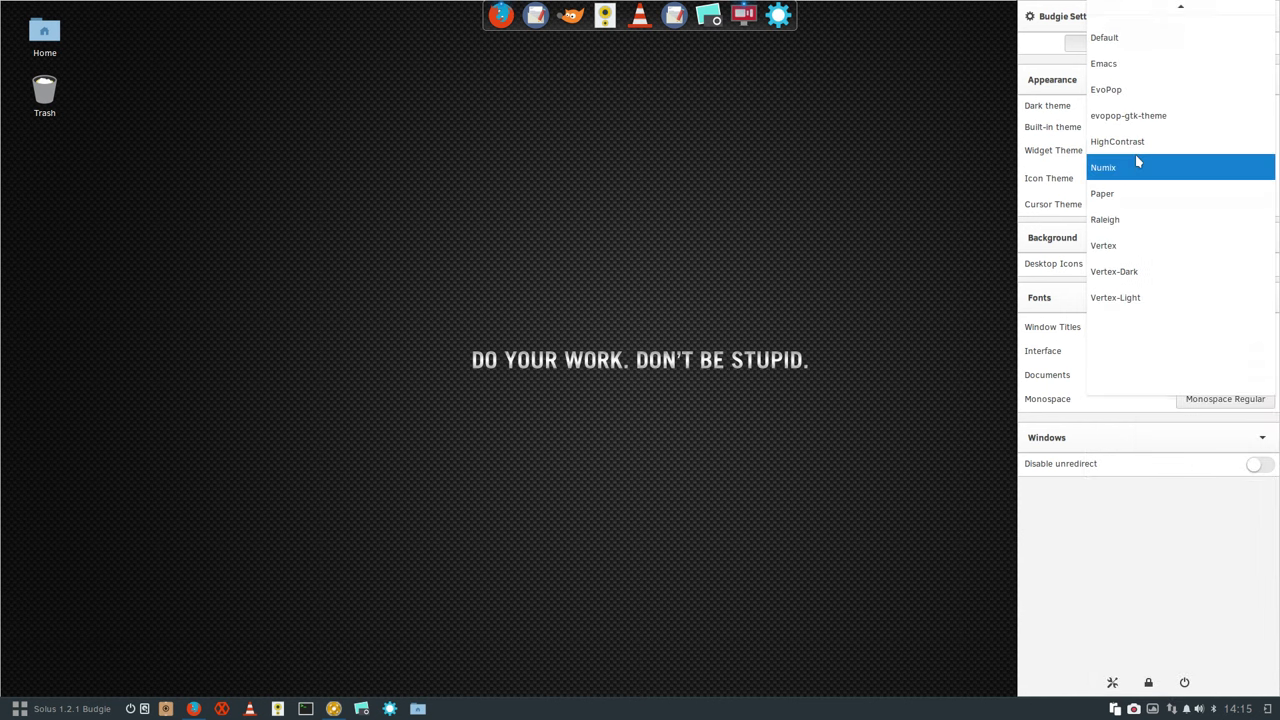
pyautogui.scroll(2, 1137, 143)
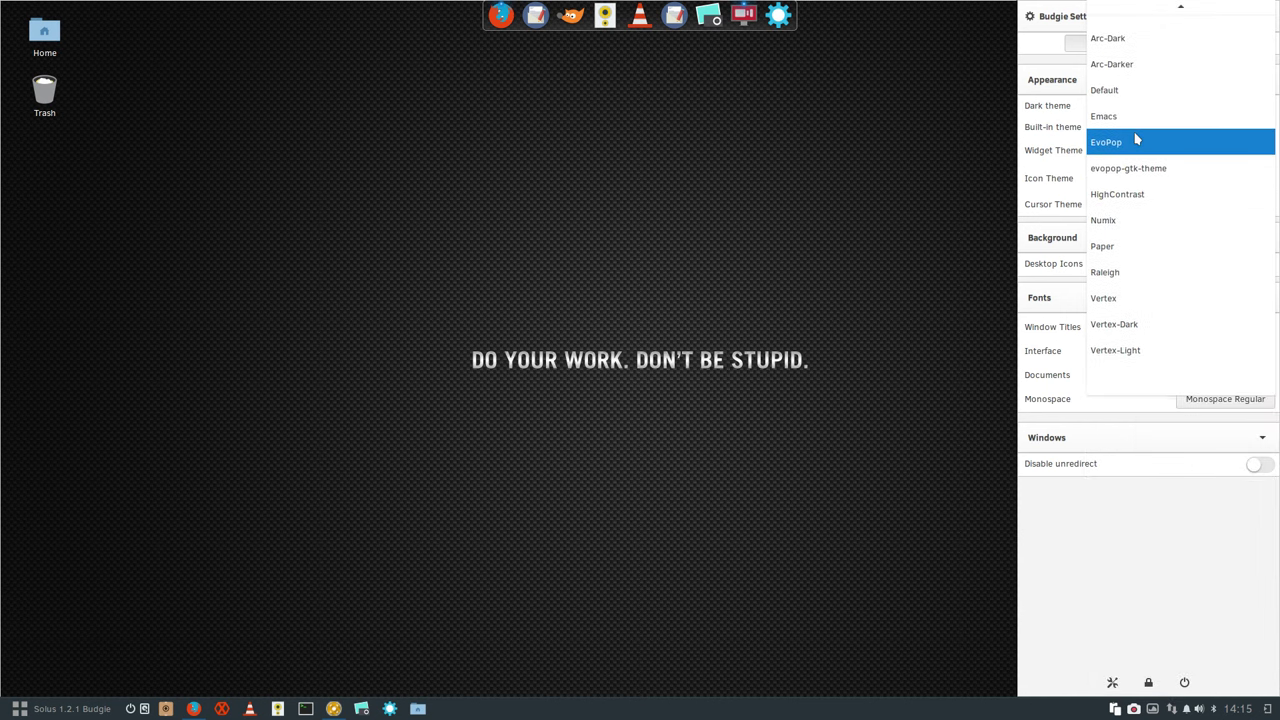
pyautogui.scroll(1, 1137, 142)
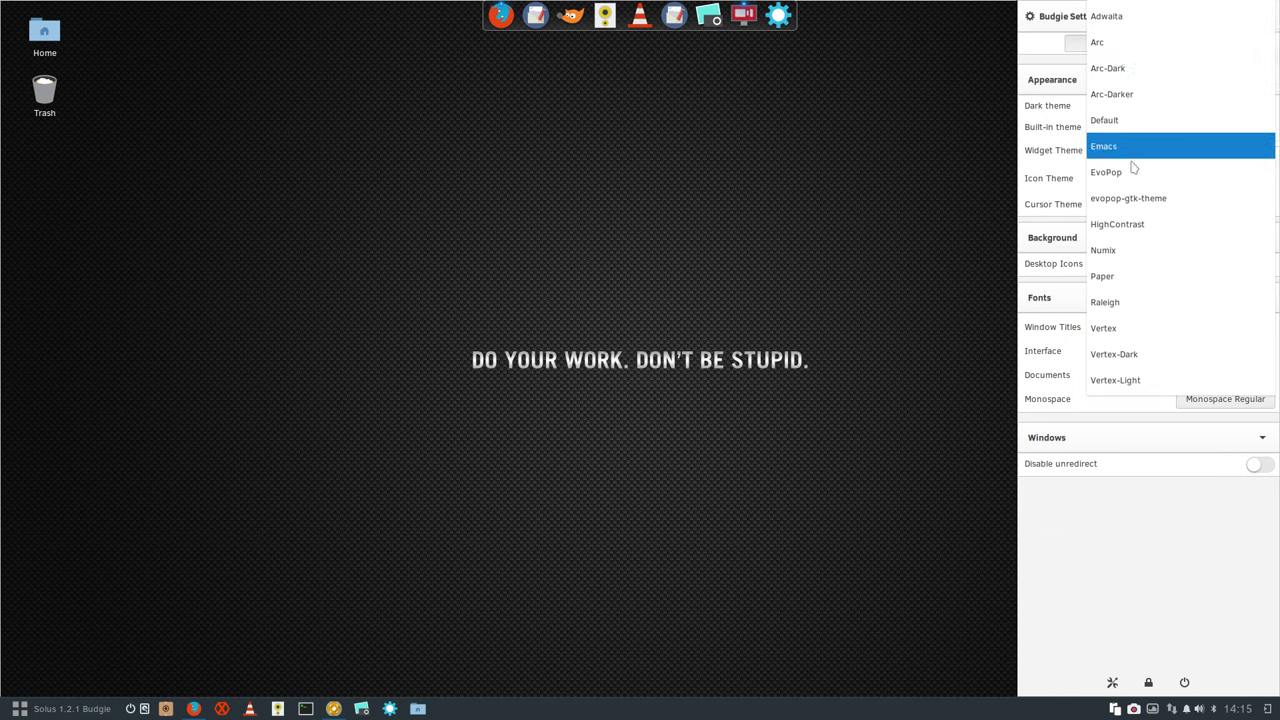
pyautogui.click(1115, 276)
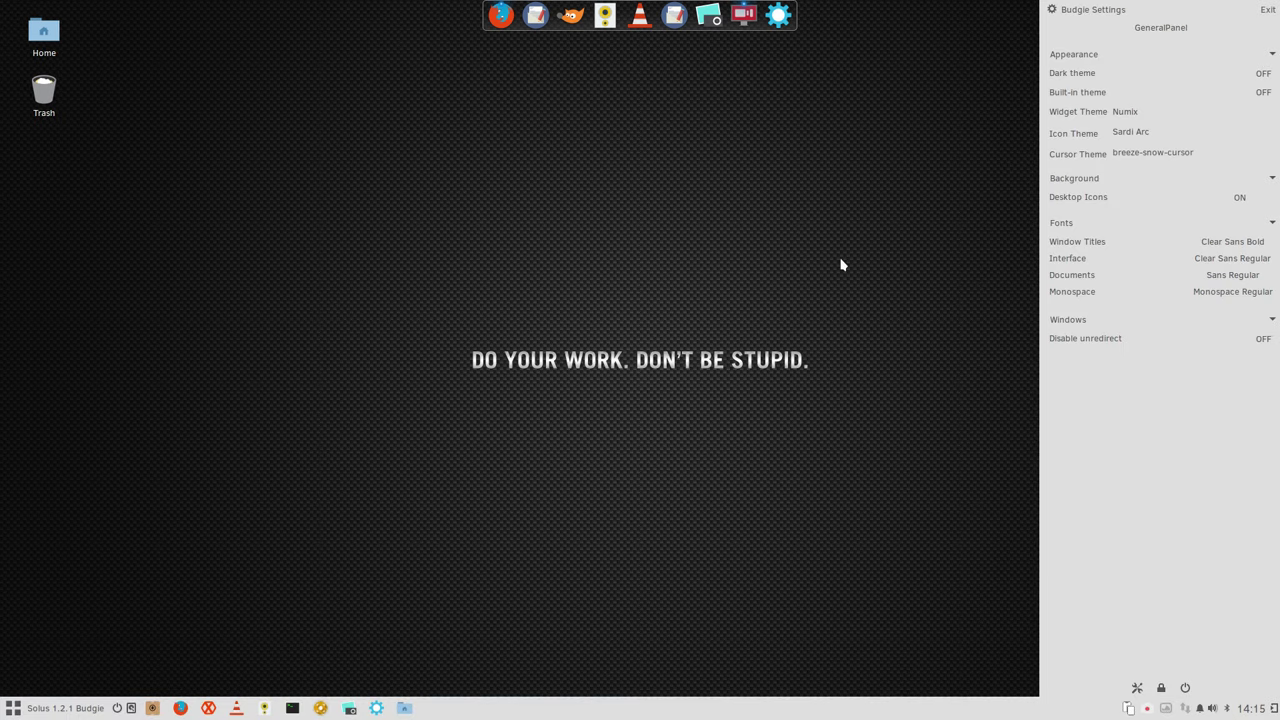
pyautogui.click(861, 194)
pyautogui.click(60, 714)
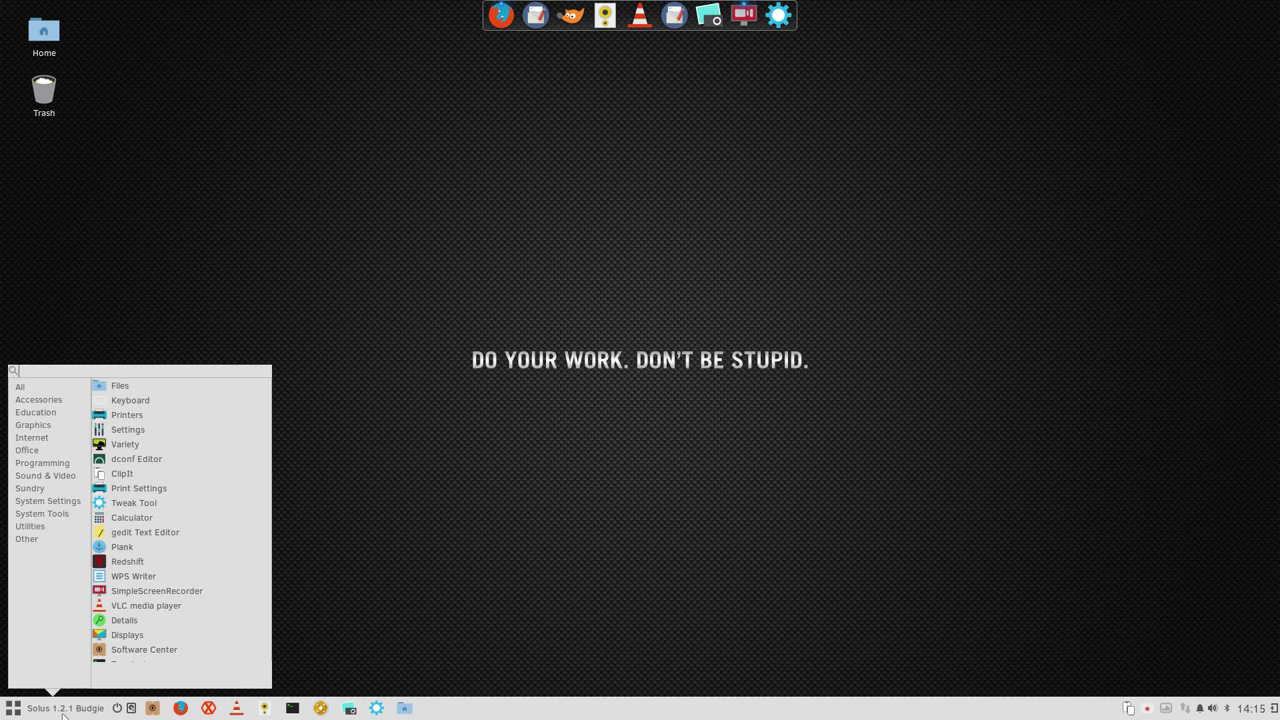
pyautogui.click(778, 530)
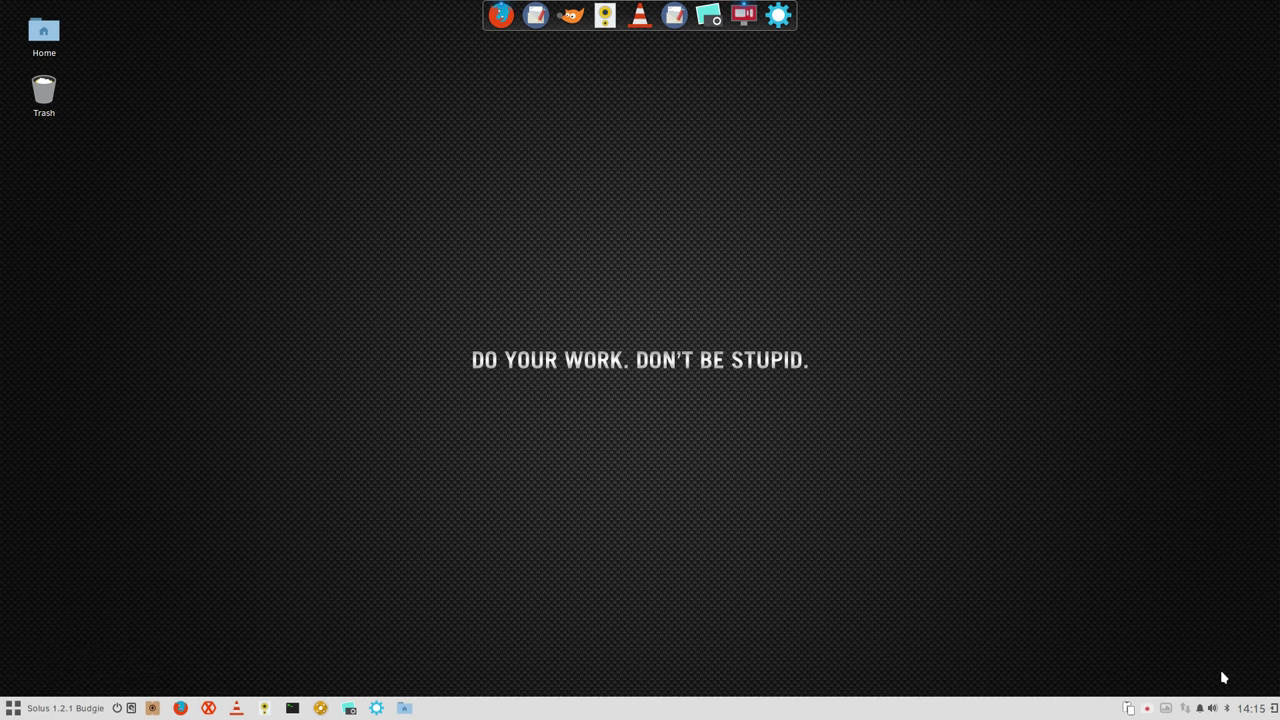
# Step: Apply the Arc-Dark widget theme and view the application menu in its dark styling
pyautogui.click(1274, 708)
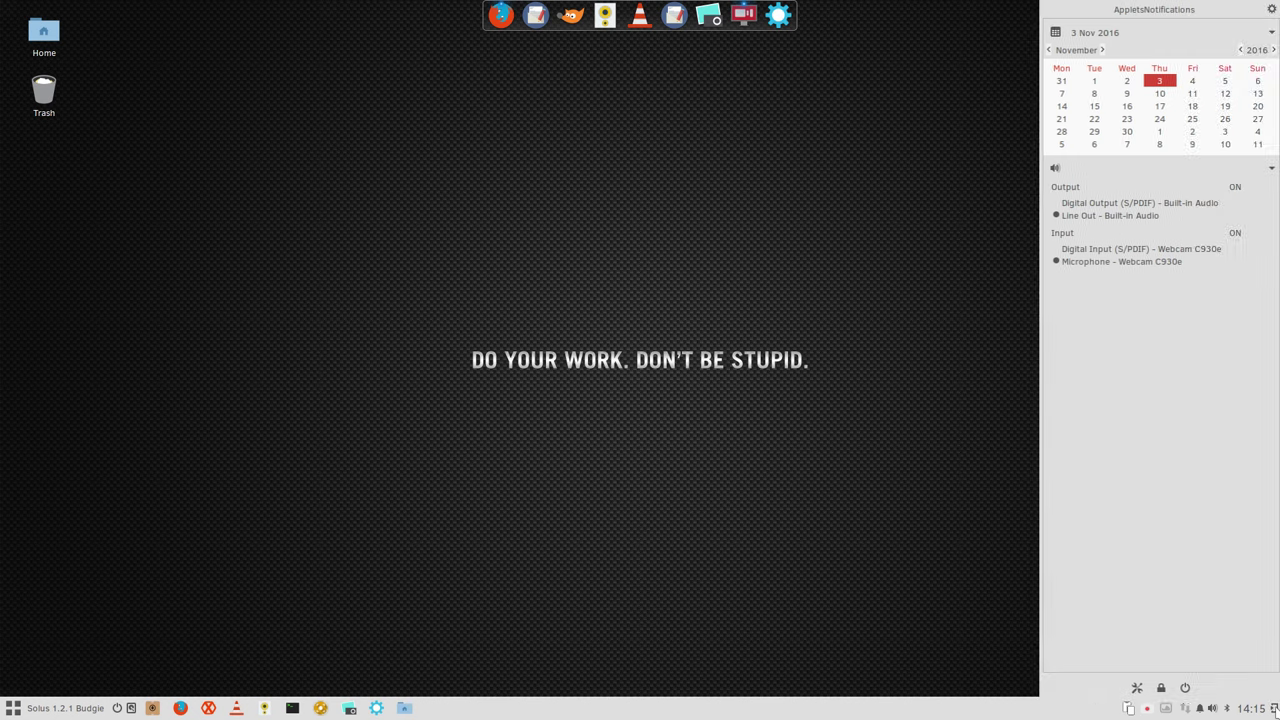
pyautogui.click(1272, 9)
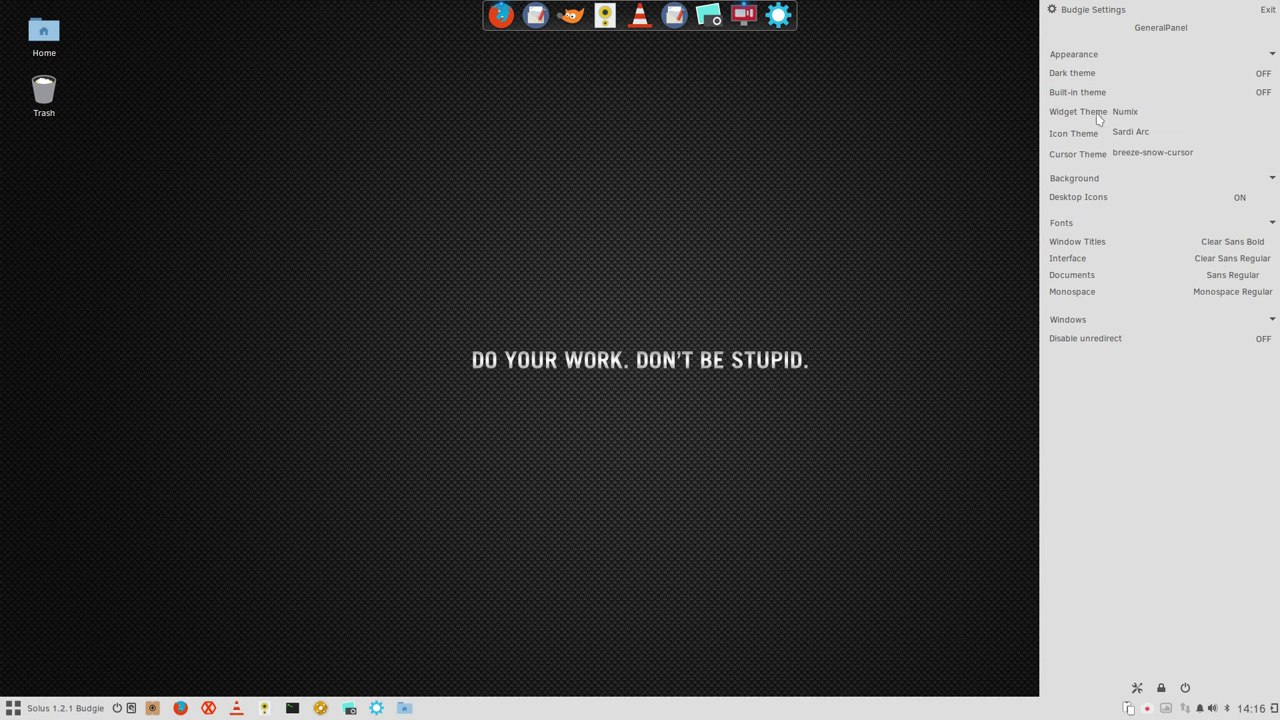
pyautogui.click(1130, 133)
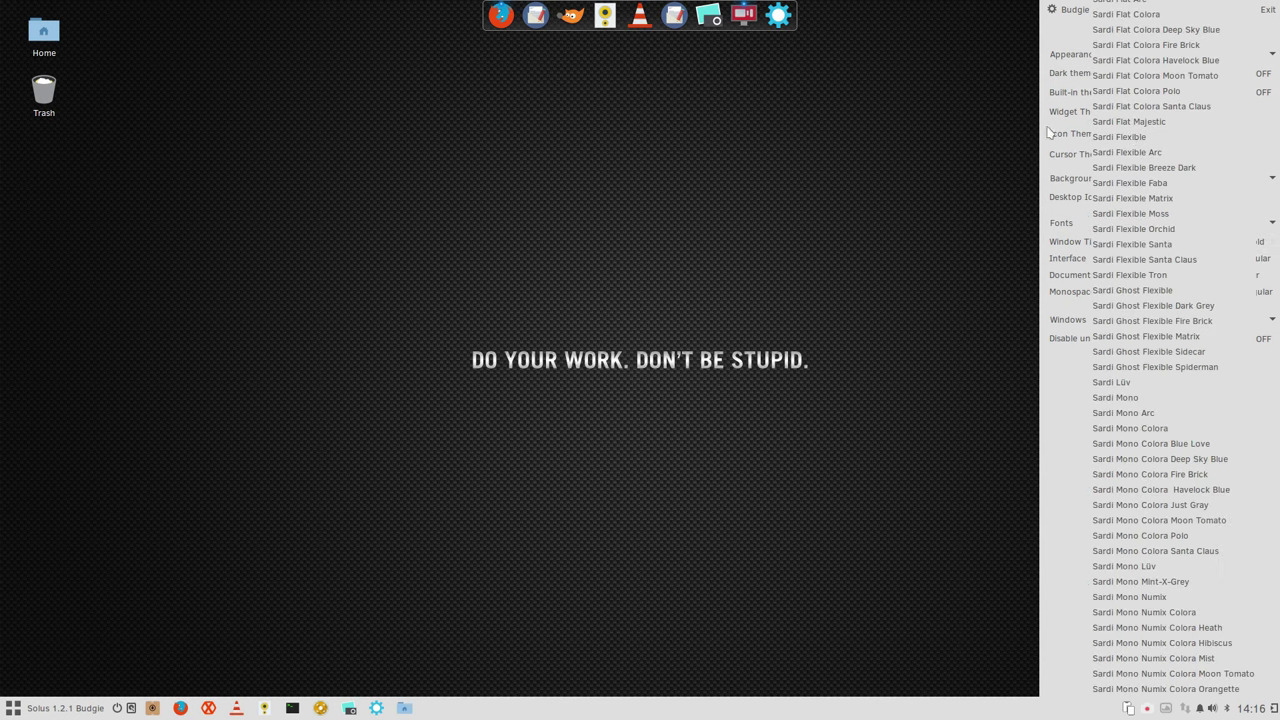
pyautogui.click(1130, 137)
pyautogui.click(1126, 112)
pyautogui.scroll(5, 1110, 80)
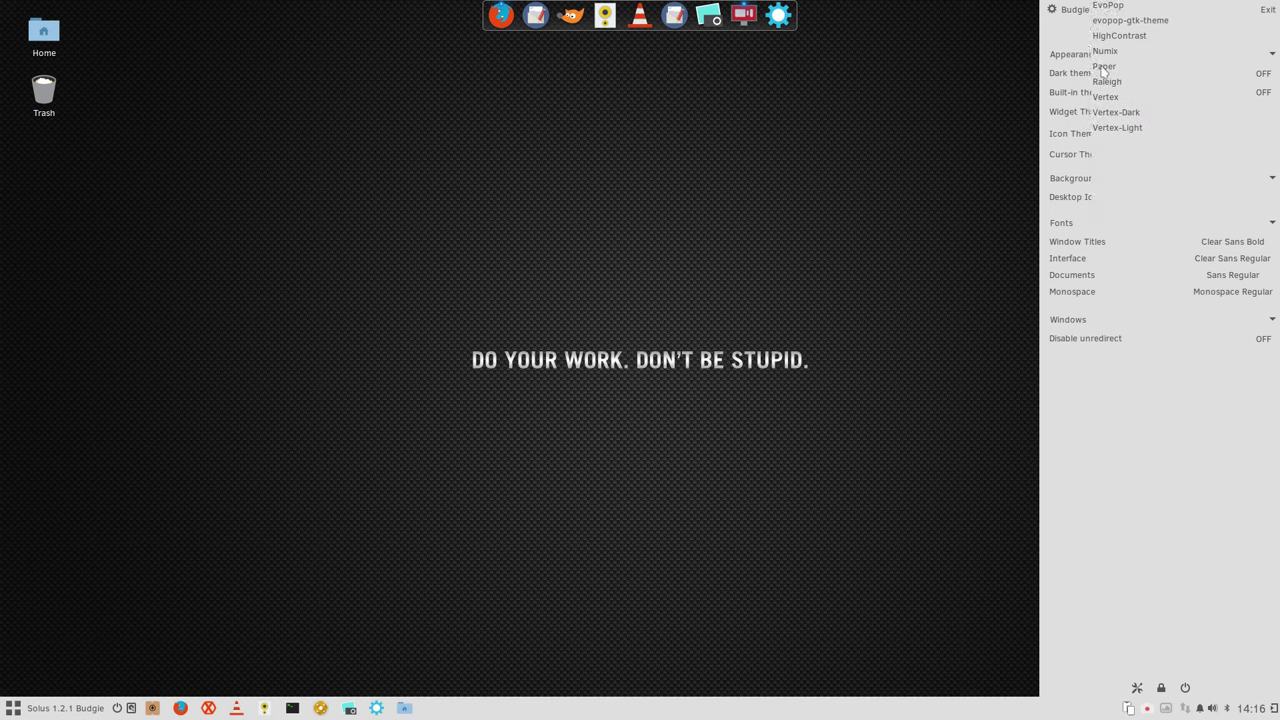
pyautogui.click(1117, 42)
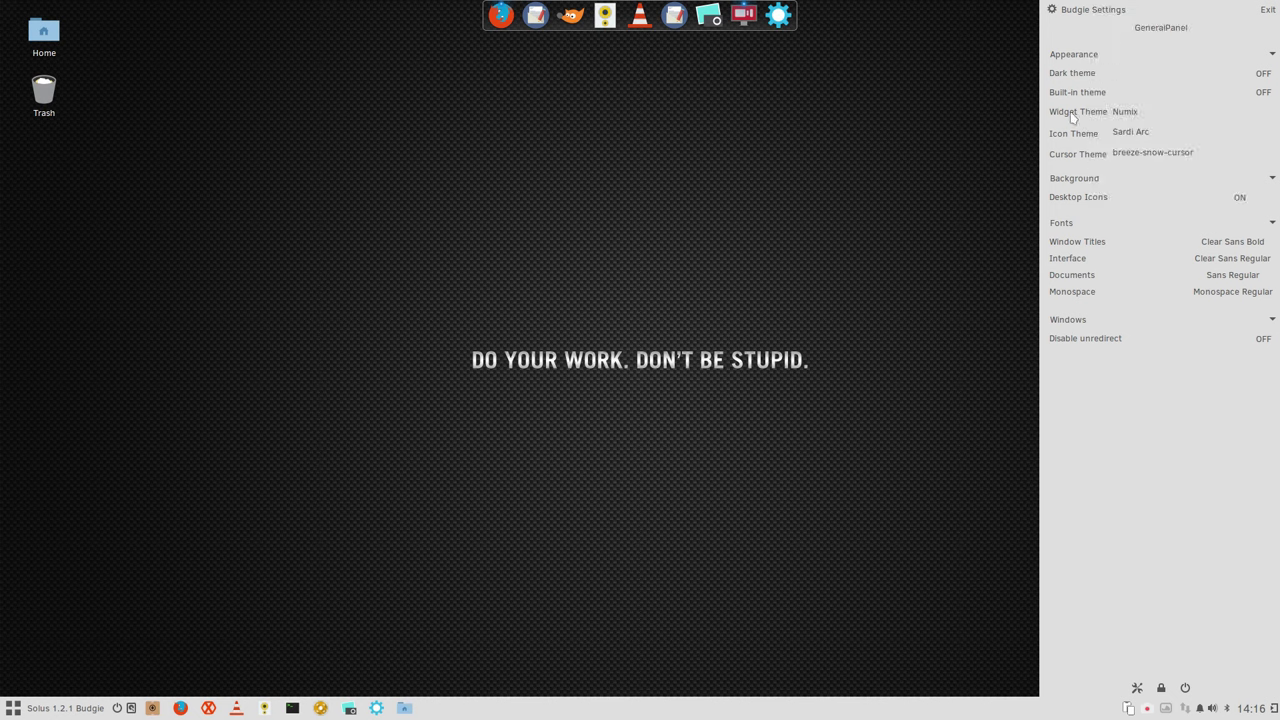
pyautogui.click(944, 172)
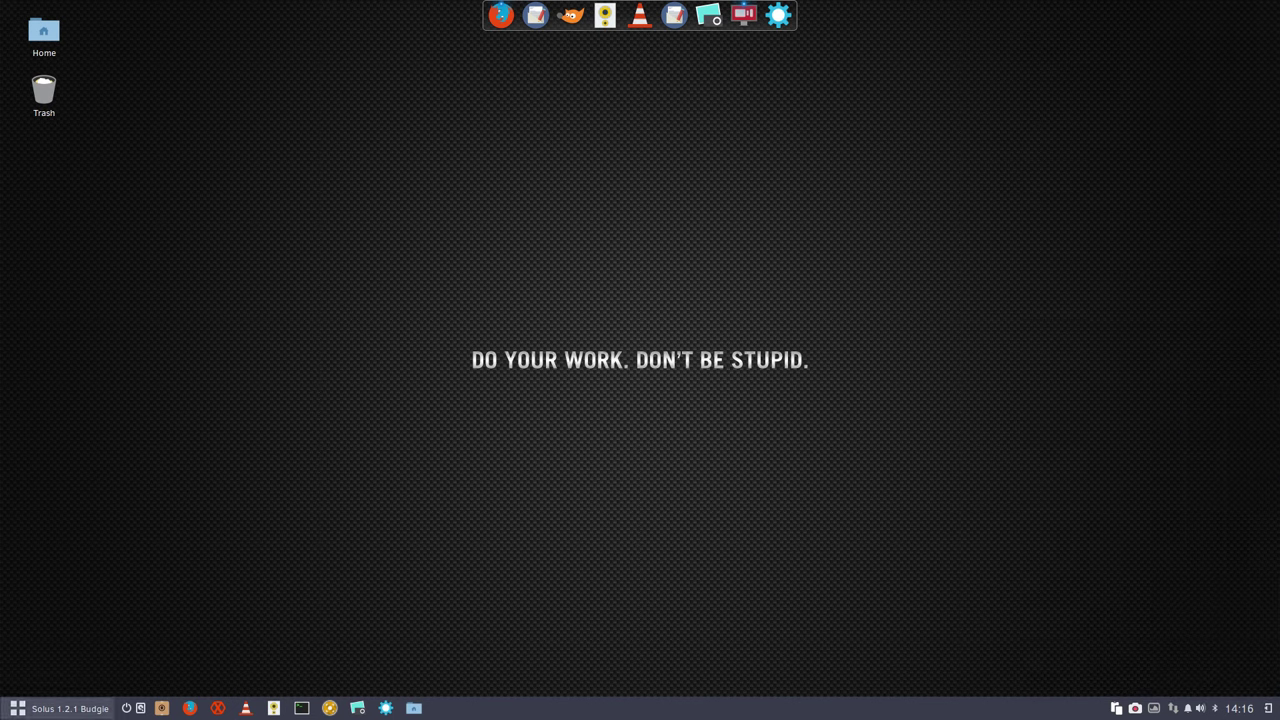
pyautogui.click(64, 712)
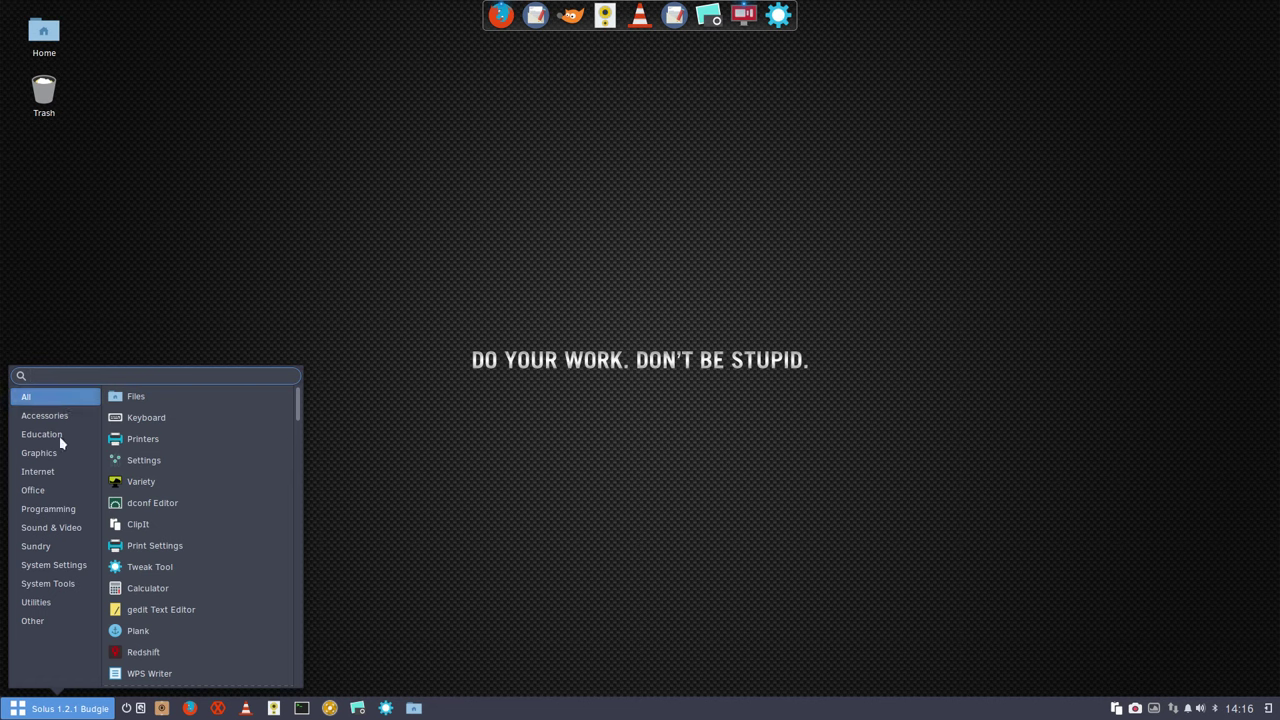
pyautogui.click(404, 258)
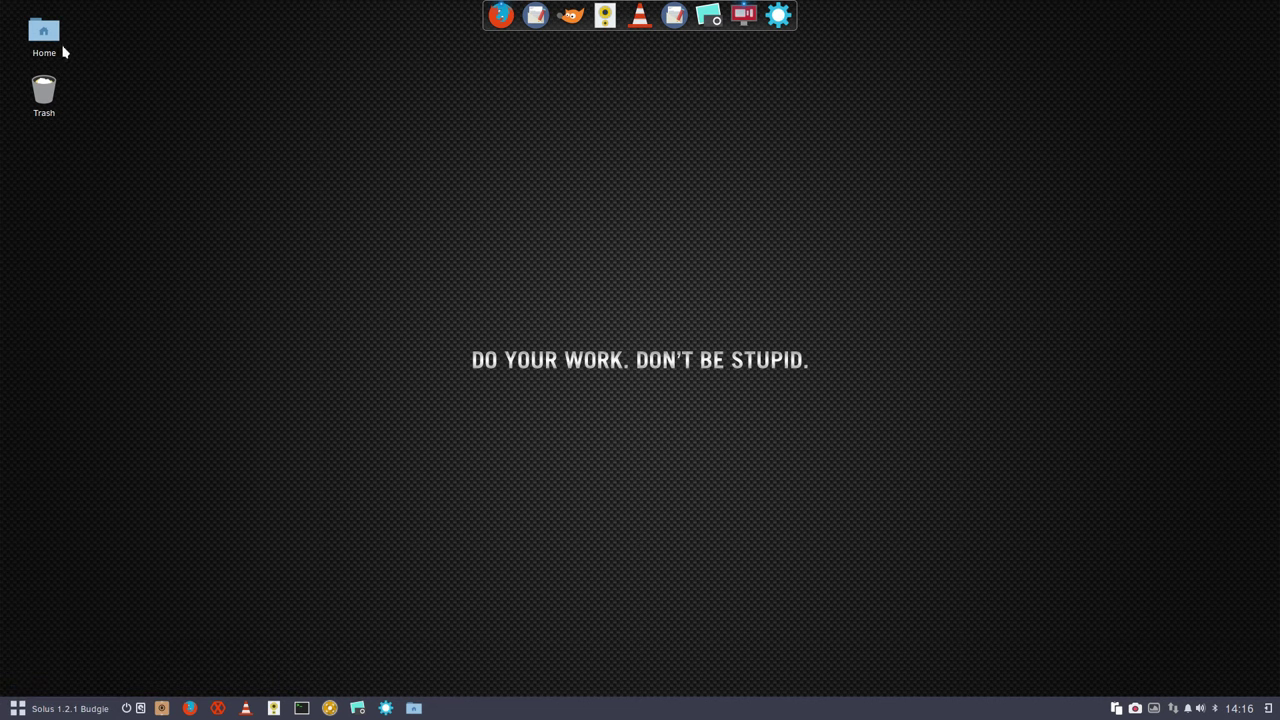
# Step: Open install-gtk-arc-theme-red-v1.sh from DATA/Ultimate-Solus in the text editor, snapped to the left half
pyautogui.click(55, 35)
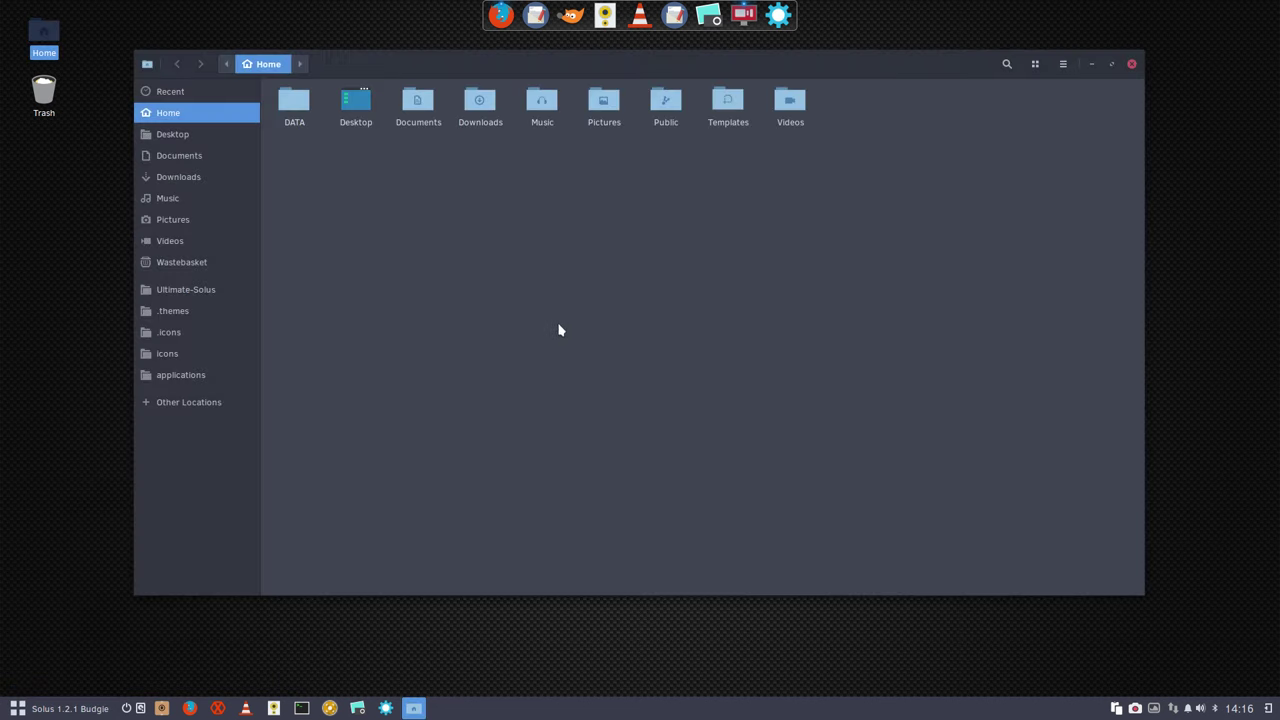
pyautogui.doubleClick(300, 110)
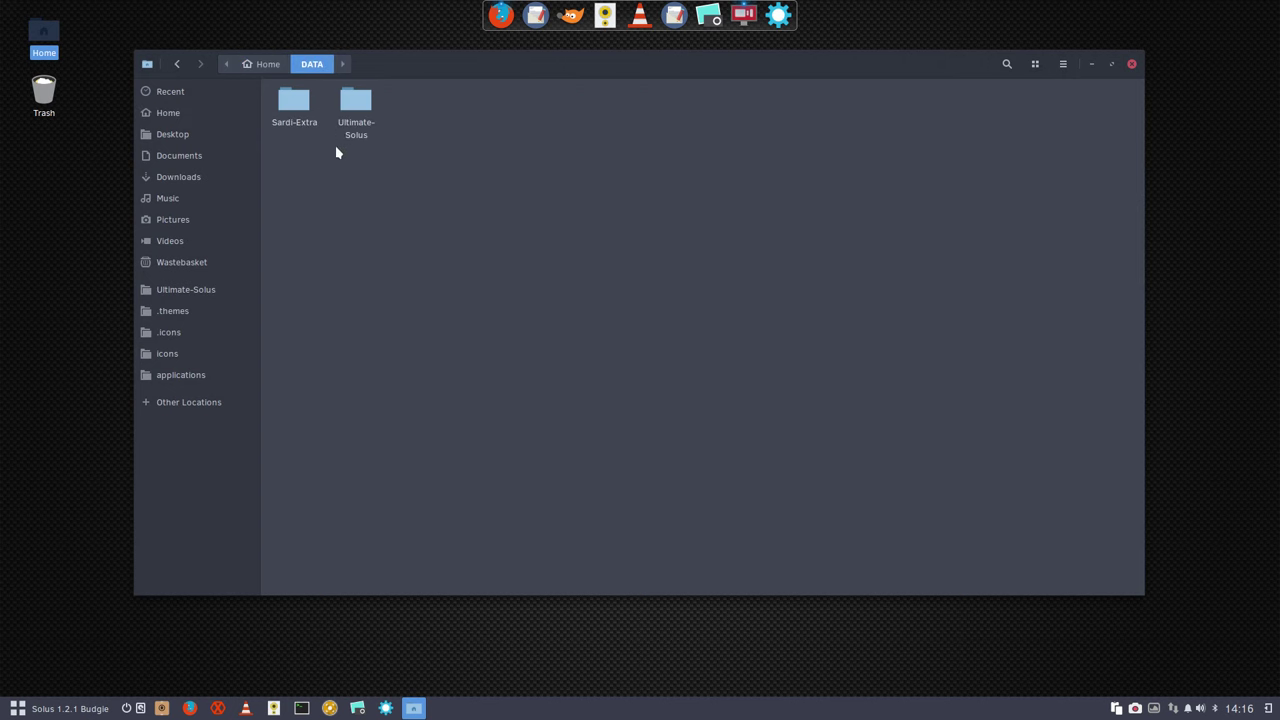
pyautogui.doubleClick(360, 100)
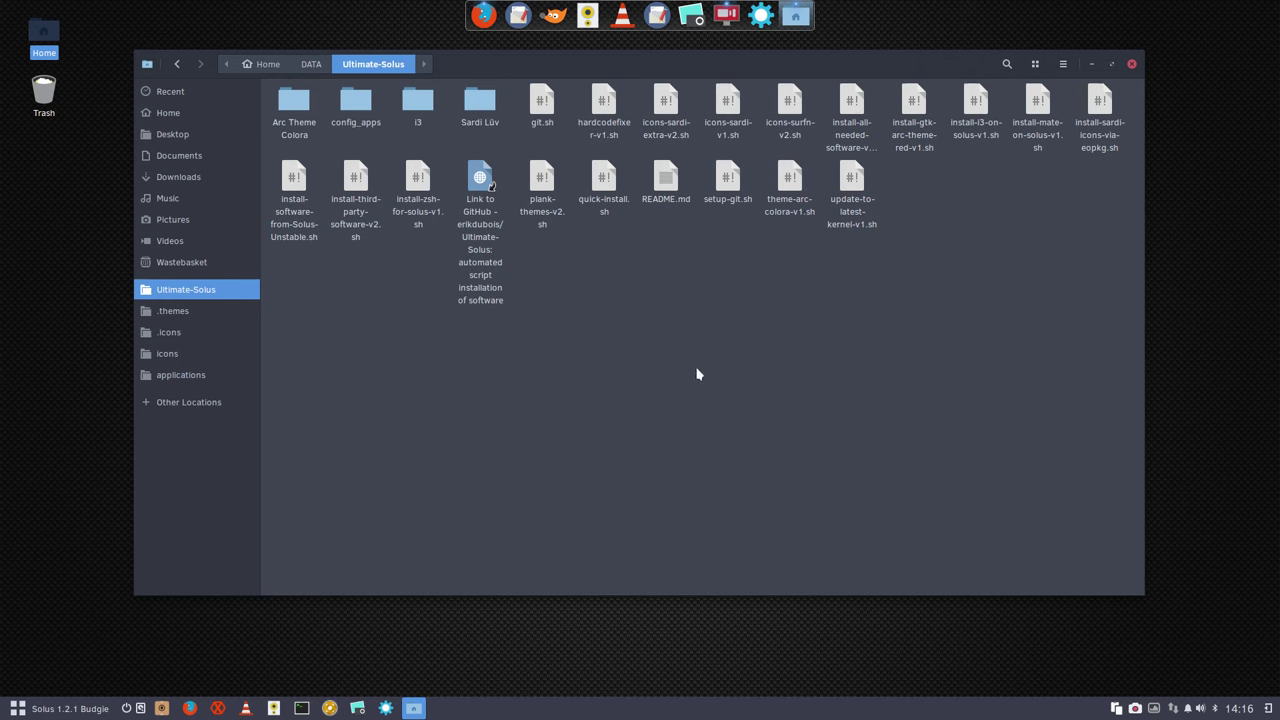
pyautogui.click(915, 138)
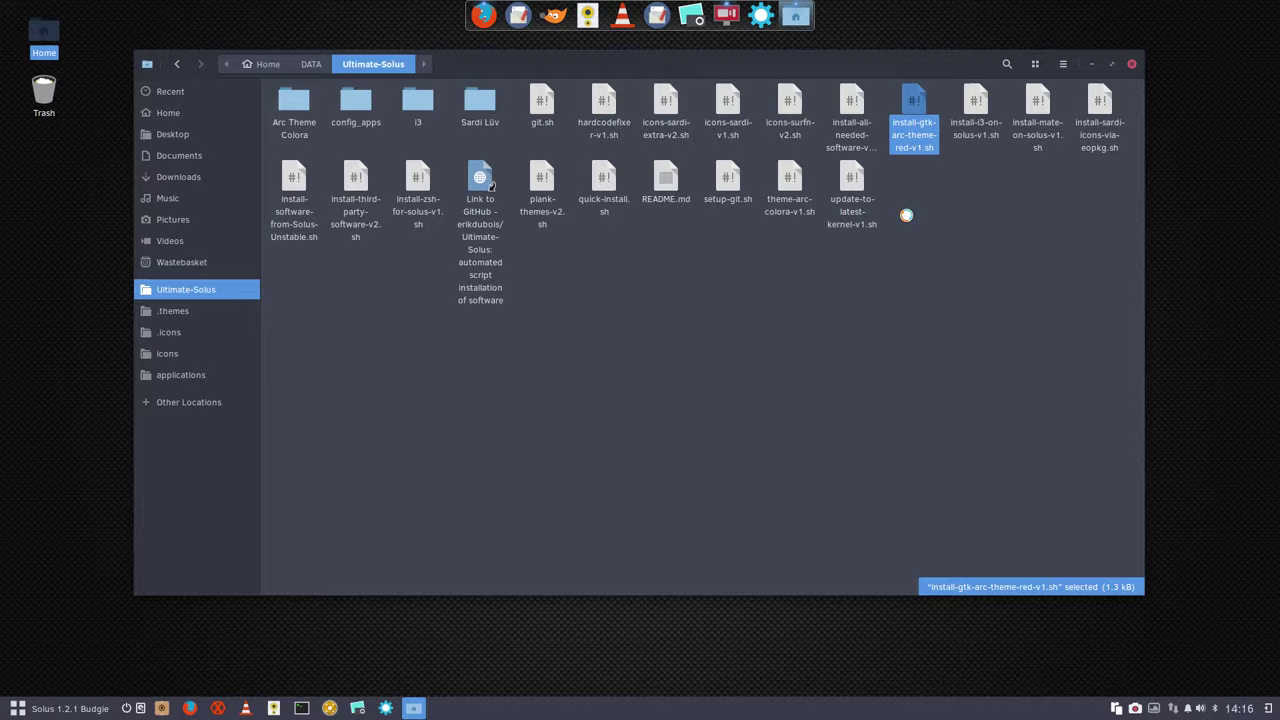
pyautogui.press('Return')
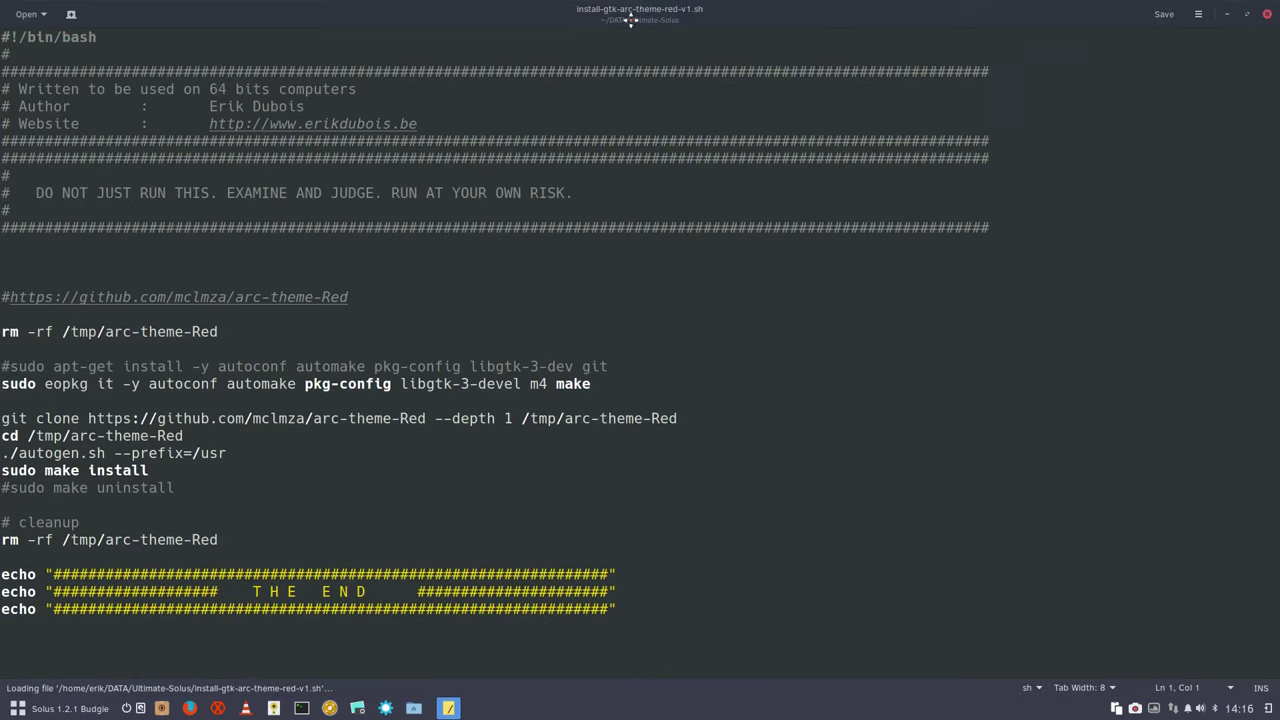
pyautogui.moveTo(630, 14); pyautogui.dragTo(2, 20)
pyautogui.rightClick(838, 281)
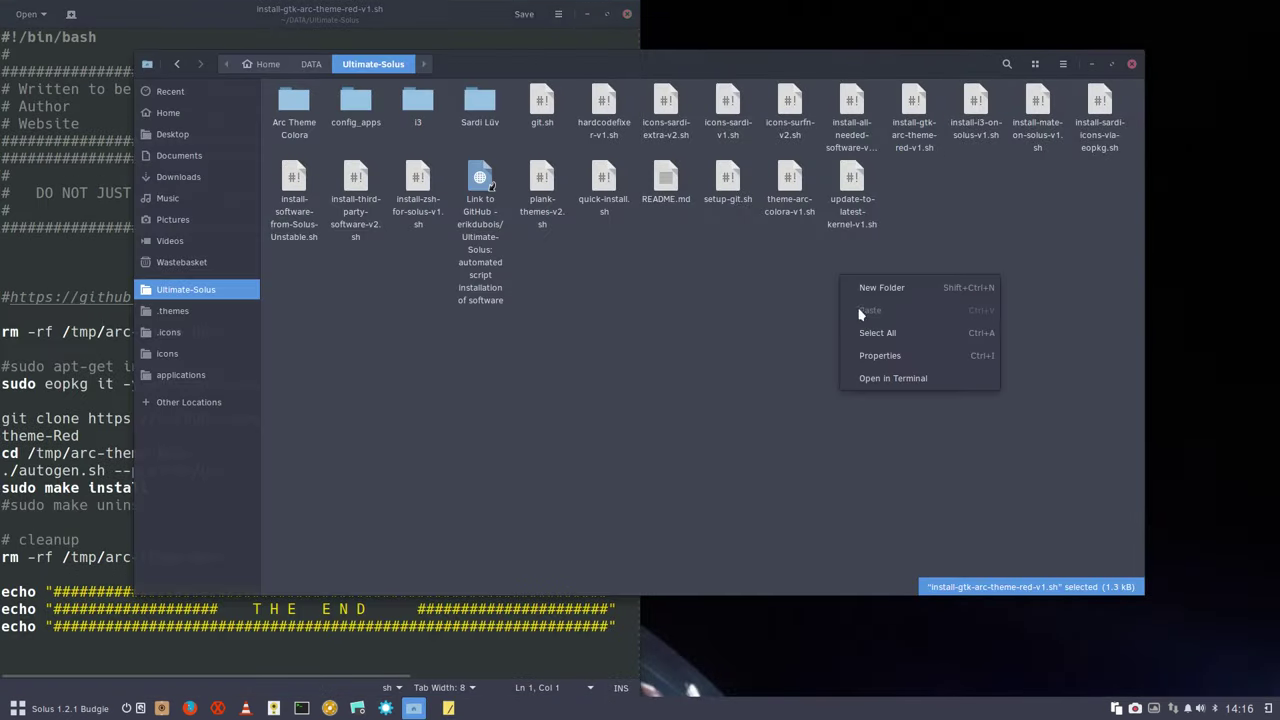
# Step: Run ./install-gtk-arc-theme-red-v1.sh in a terminal in Ultimate-Solus and move the terminal aside
pyautogui.click(905, 377)
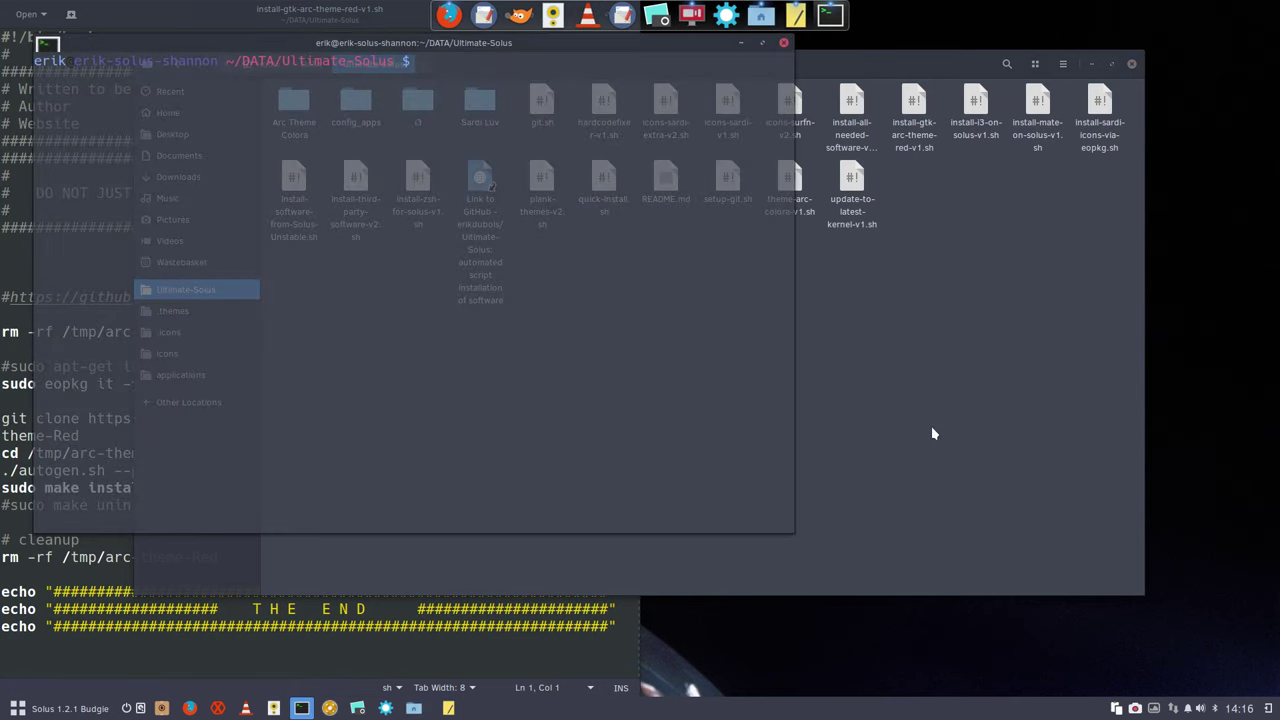
pyautogui.write('./install-gt')
pyautogui.press('BackSpace')
pyautogui.press('Tab')
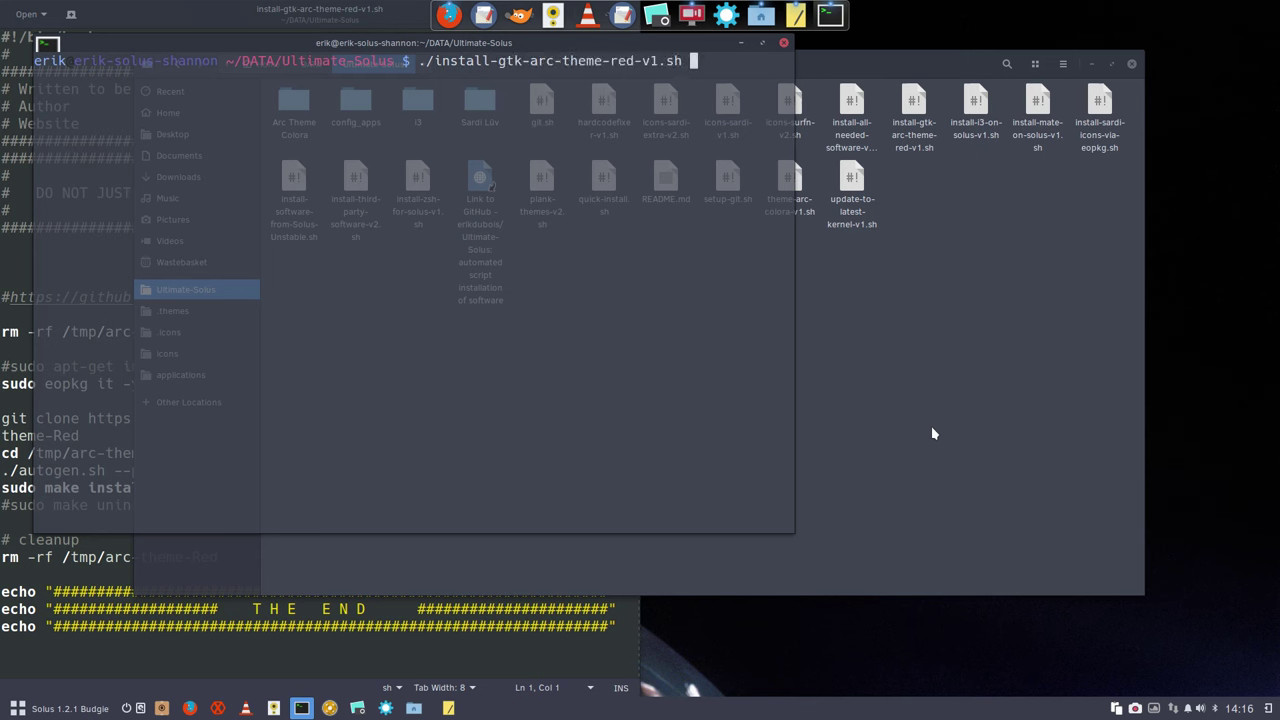
pyautogui.press('Return')
pyautogui.press('Return')
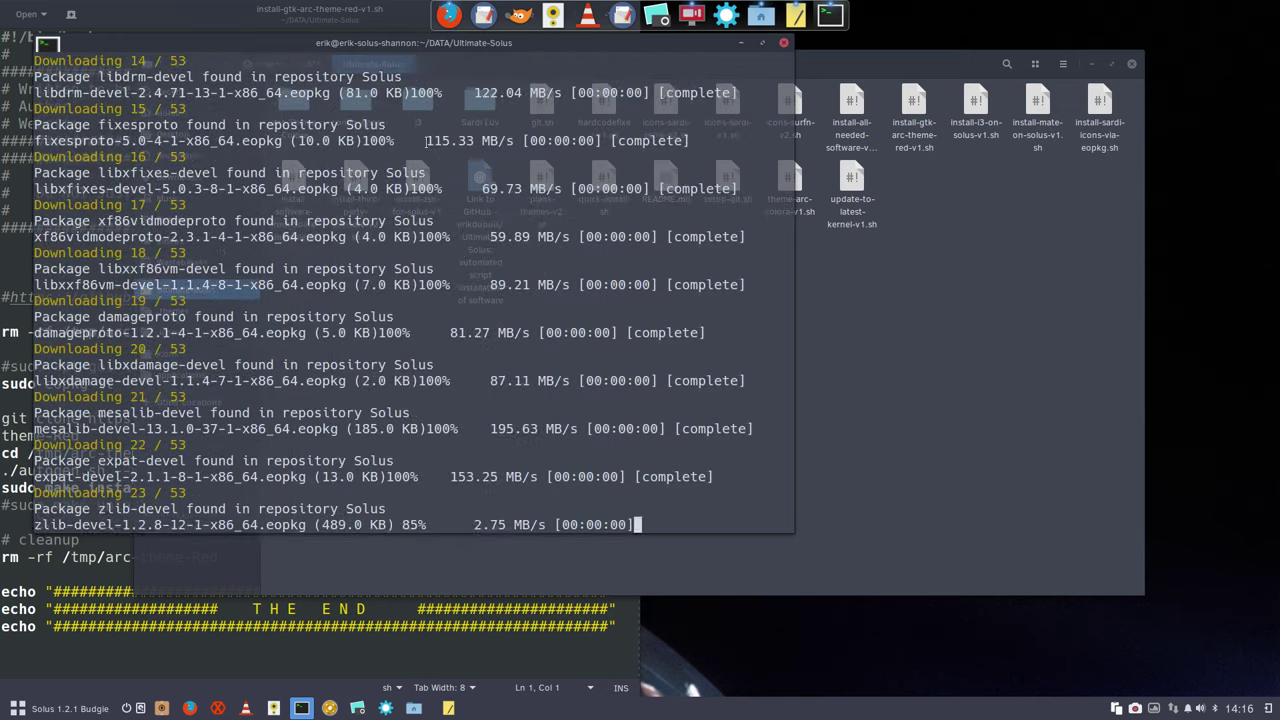
pyautogui.moveTo(405, 42); pyautogui.dragTo(1277, 210)
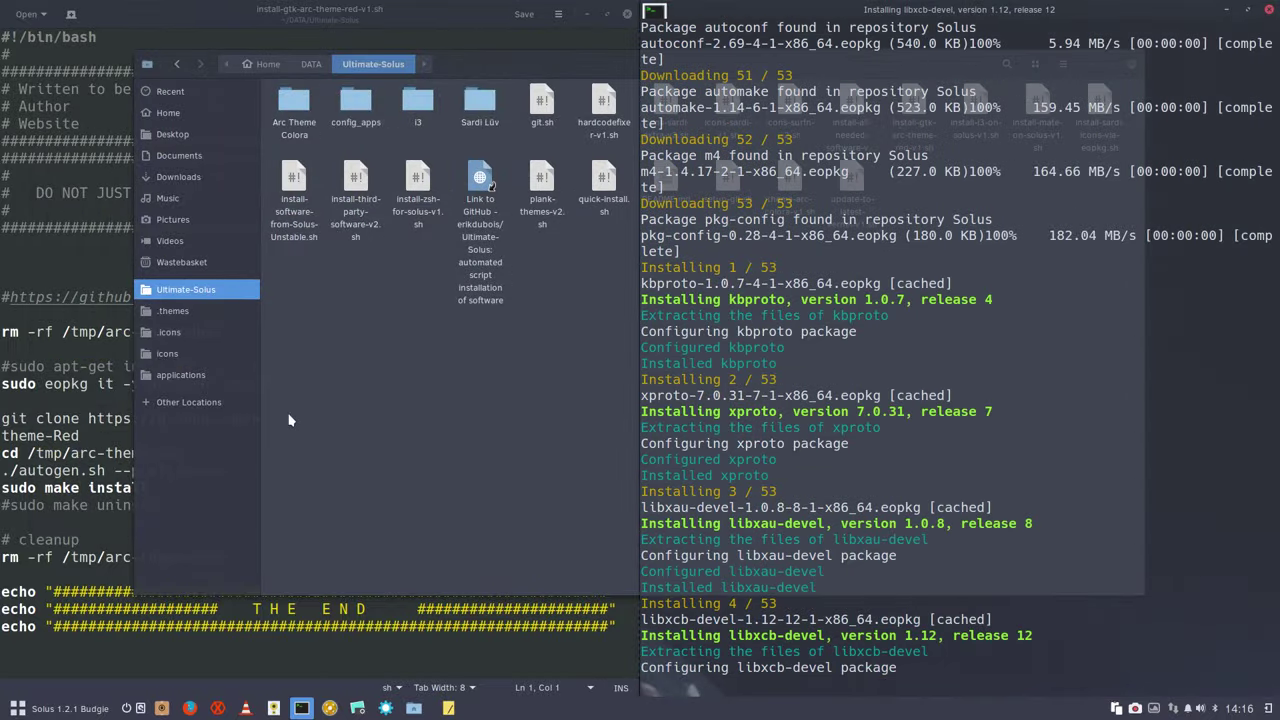
pyautogui.click(54, 508)
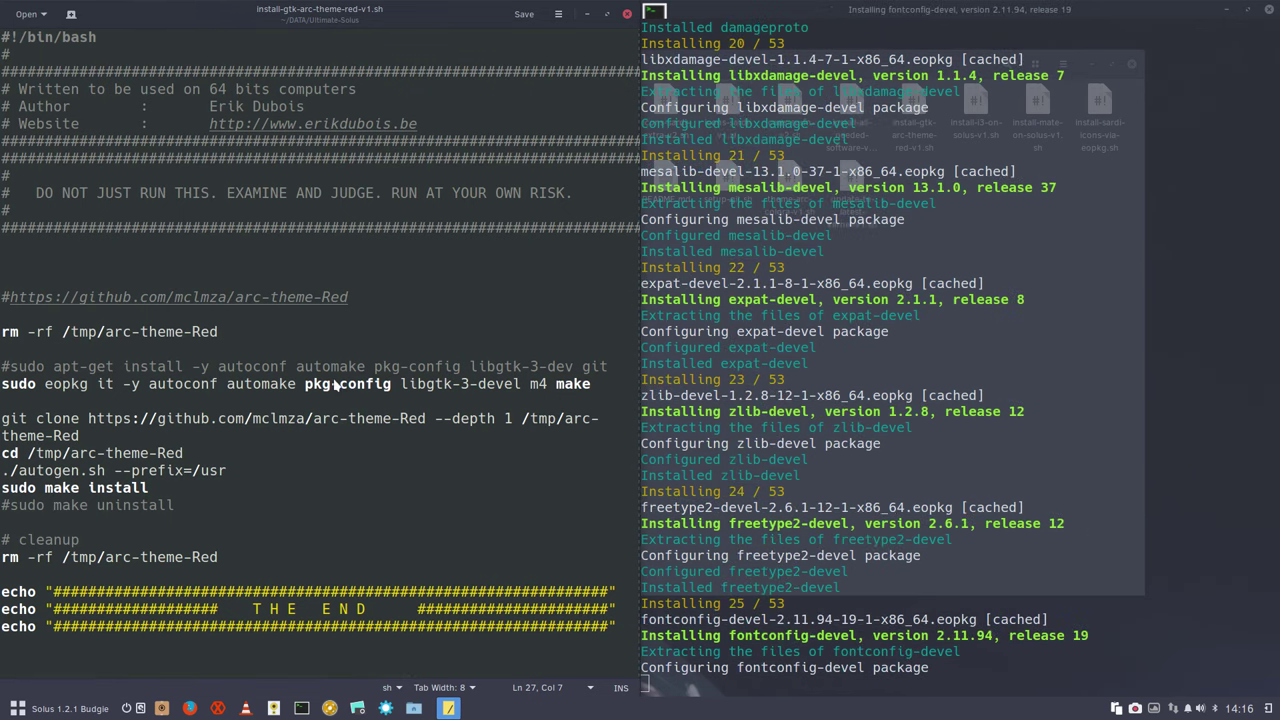
pyautogui.click(235, 367)
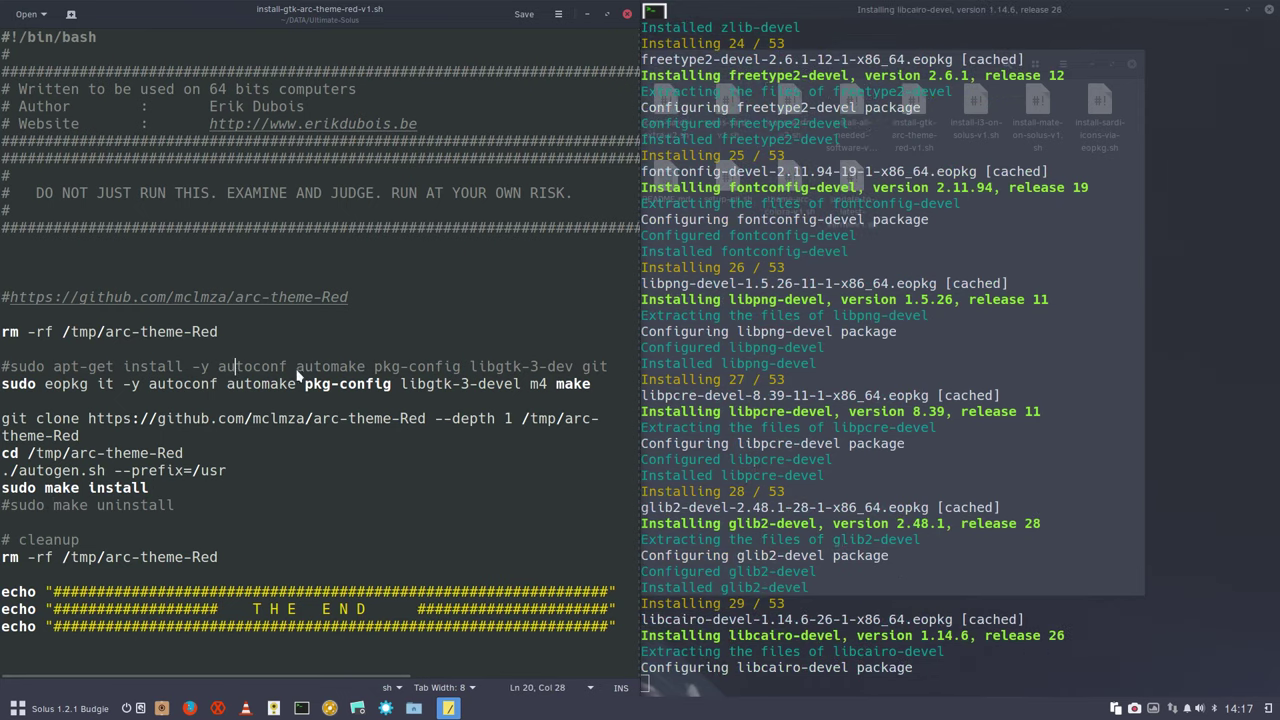
pyautogui.click(310, 367)
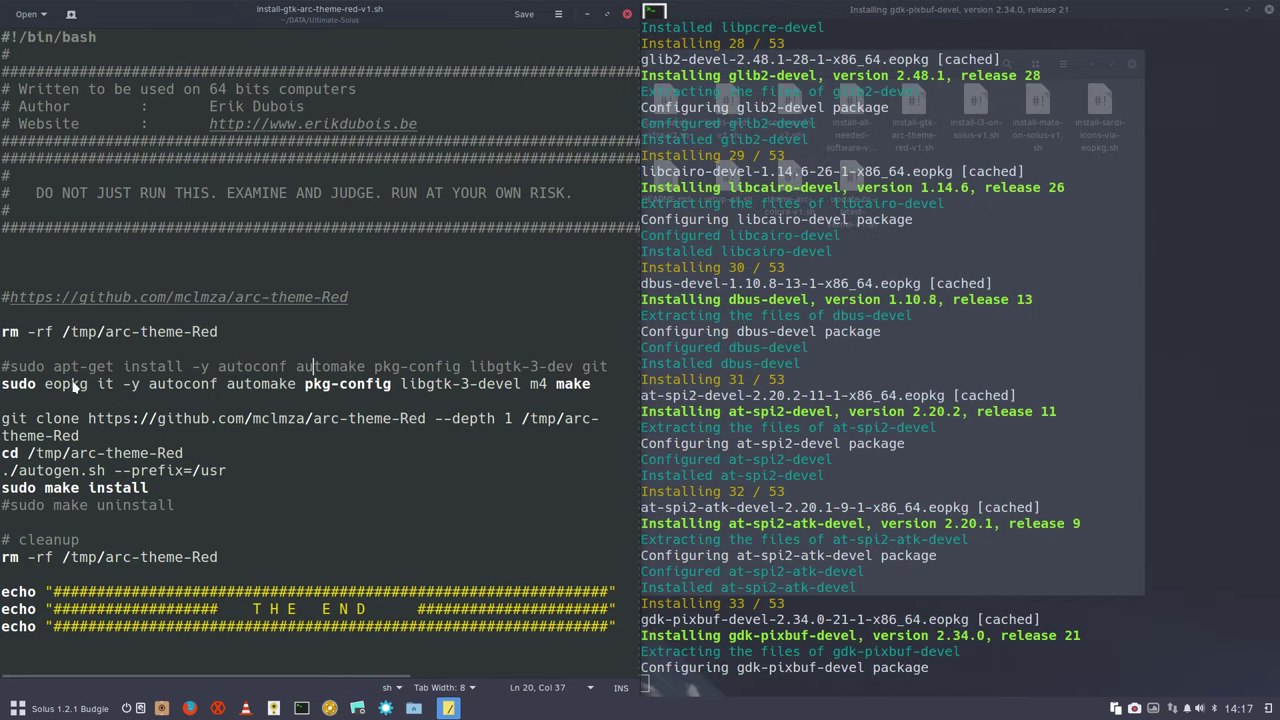
pyautogui.moveTo(45, 388); pyautogui.dragTo(522, 389)
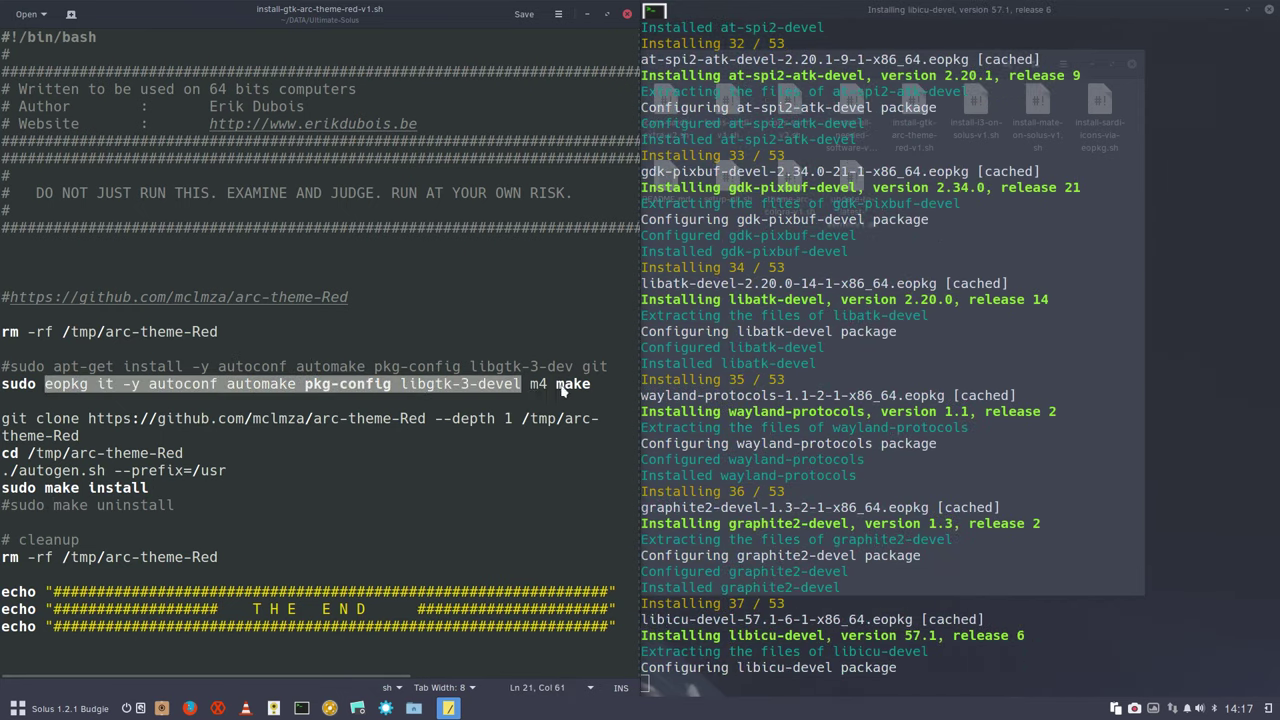
pyautogui.click(594, 388)
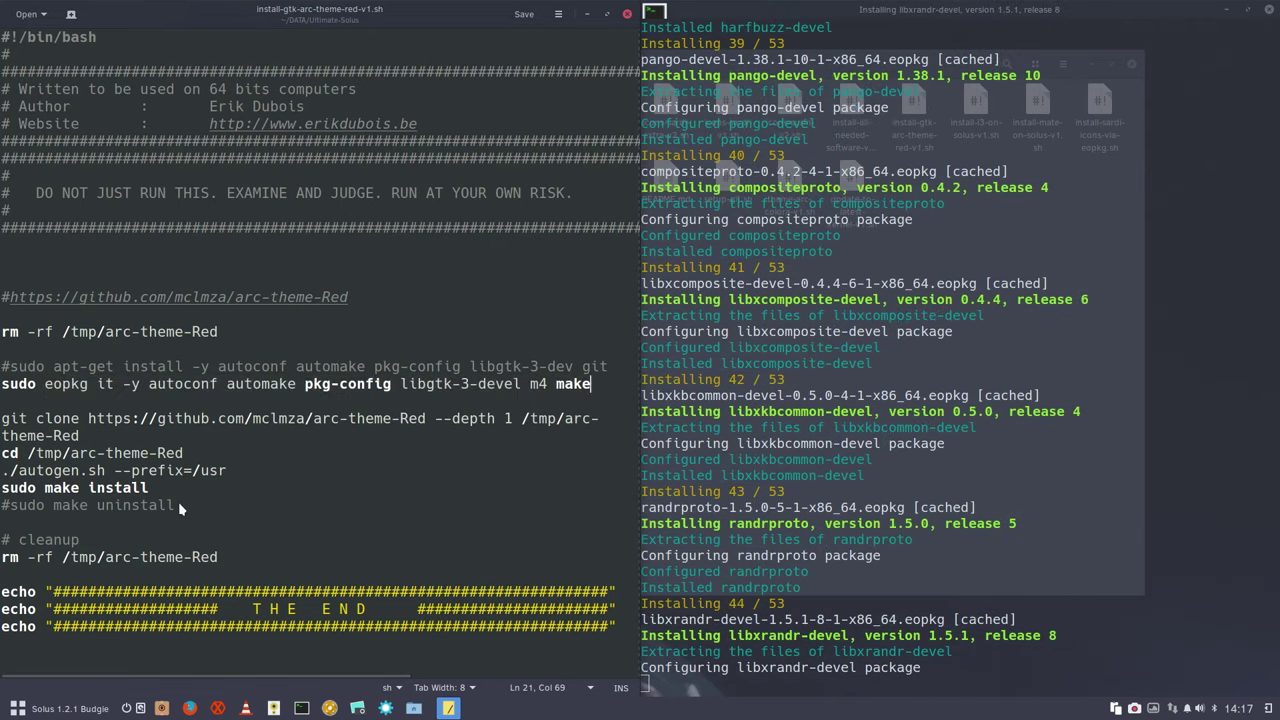
pyautogui.moveTo(176, 507); pyautogui.dragTo(5, 455)
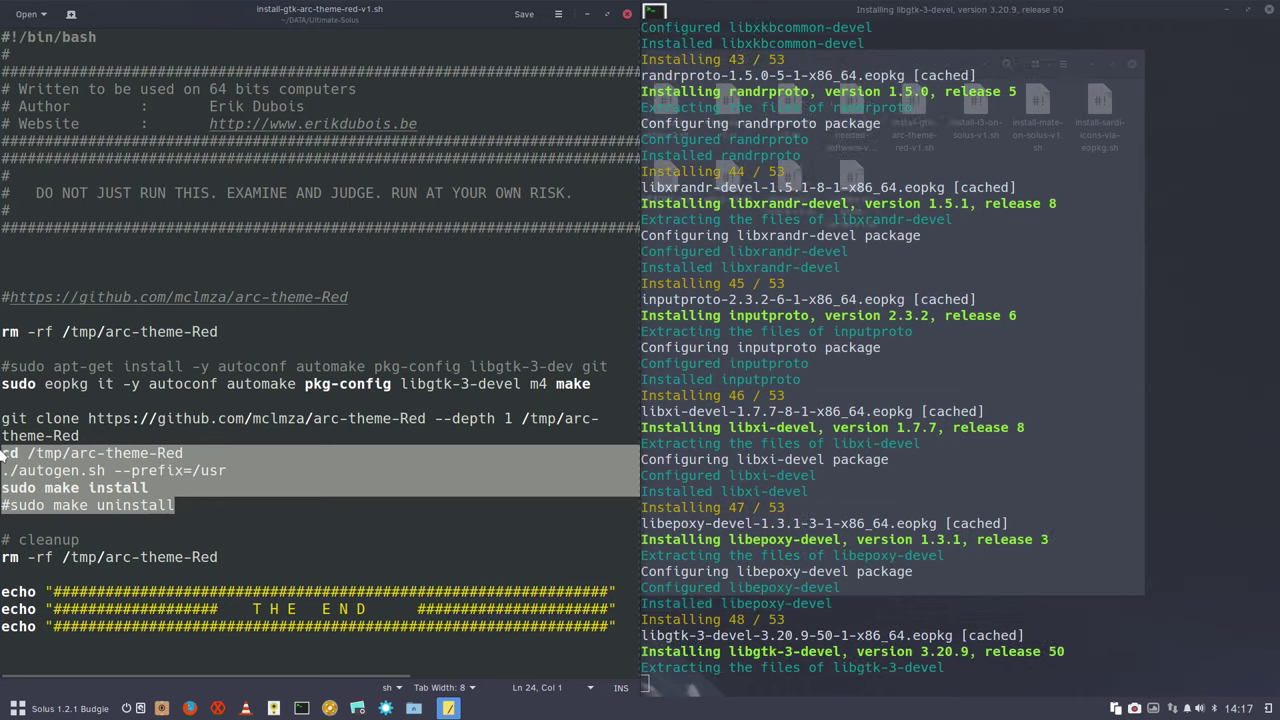
pyautogui.moveTo(18, 470); pyautogui.dragTo(105, 483)
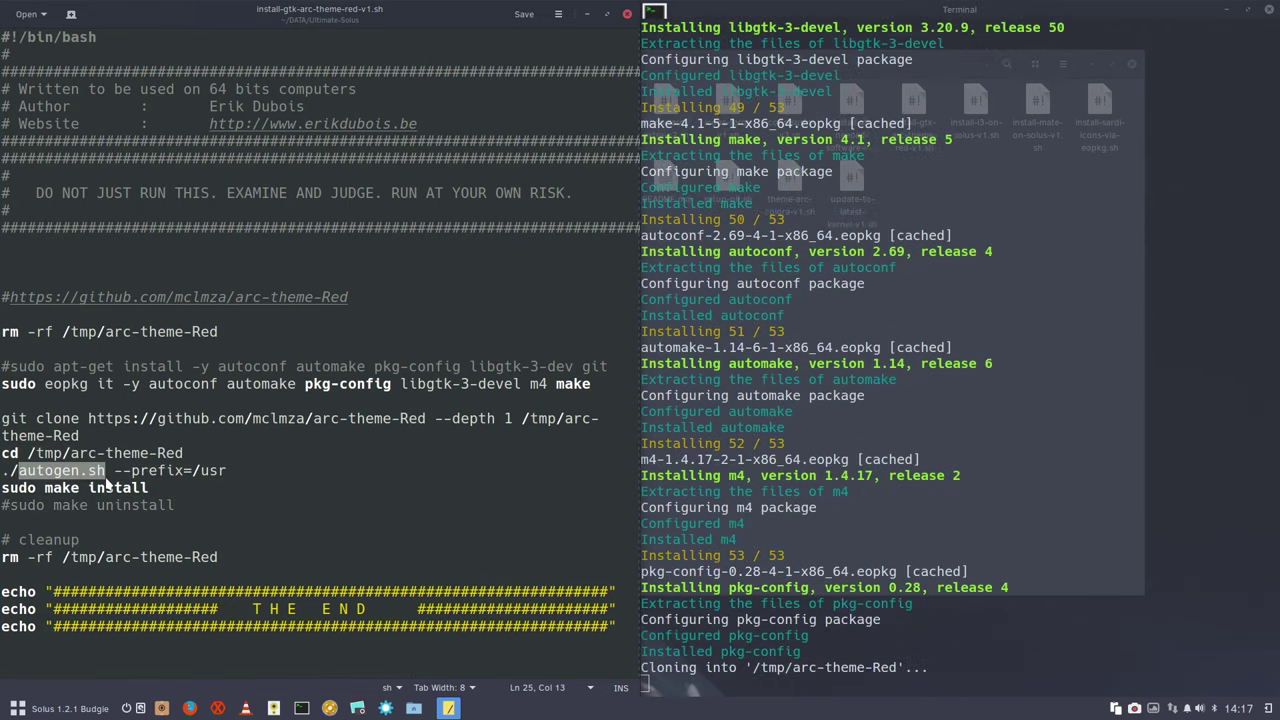
pyautogui.click(97, 495)
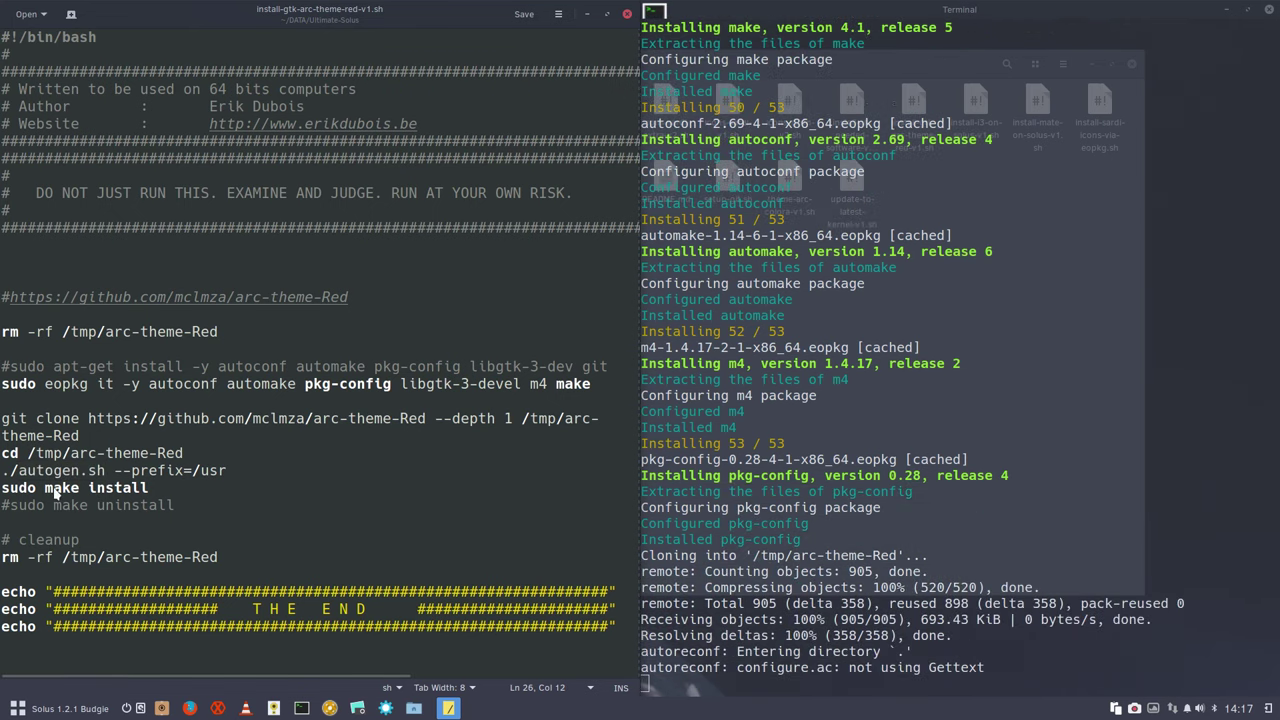
pyautogui.moveTo(55, 490); pyautogui.dragTo(143, 492)
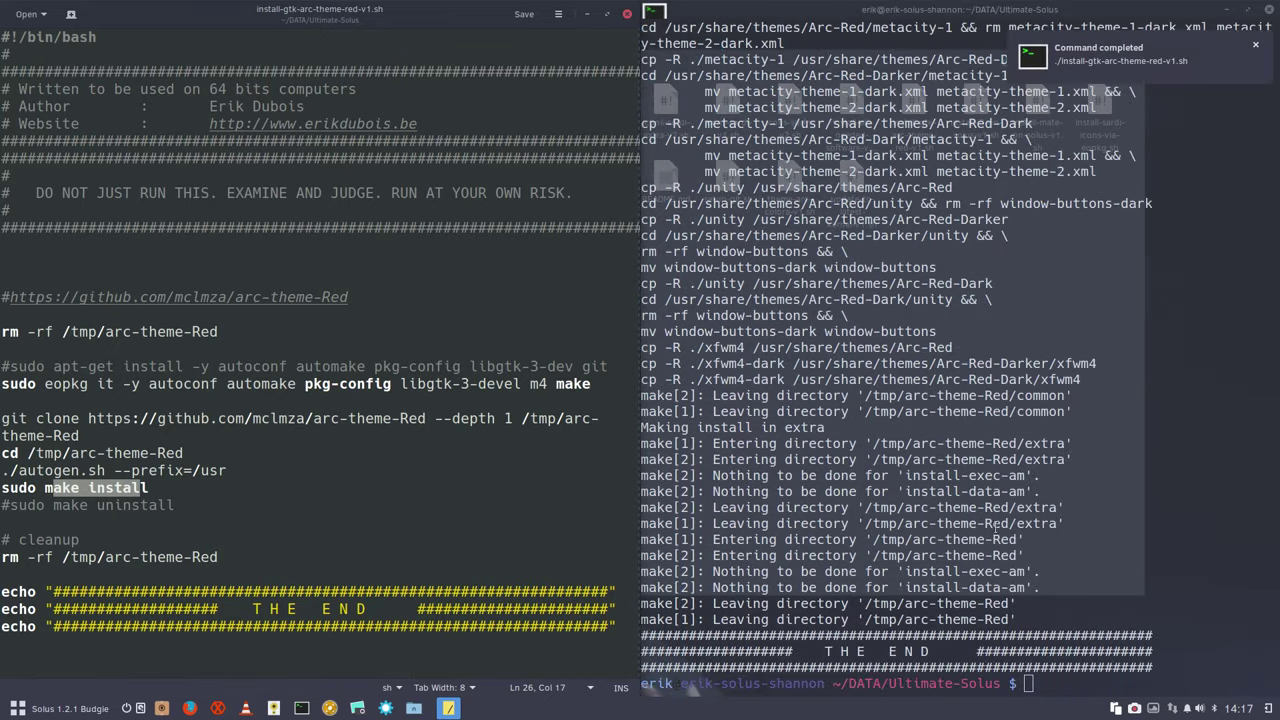
# Step: Select the extra directory path in the output, then close the finished terminal window
pyautogui.moveTo(1060, 509); pyautogui.dragTo(859, 517)
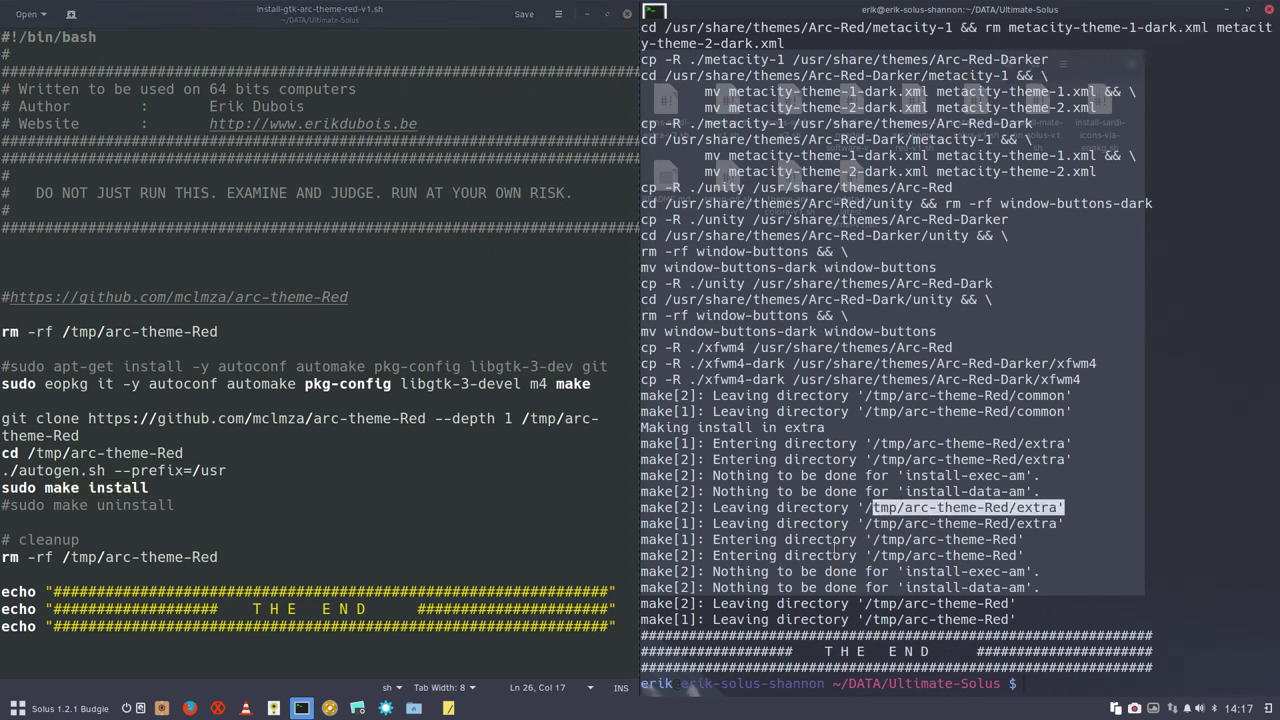
pyautogui.click(196, 500)
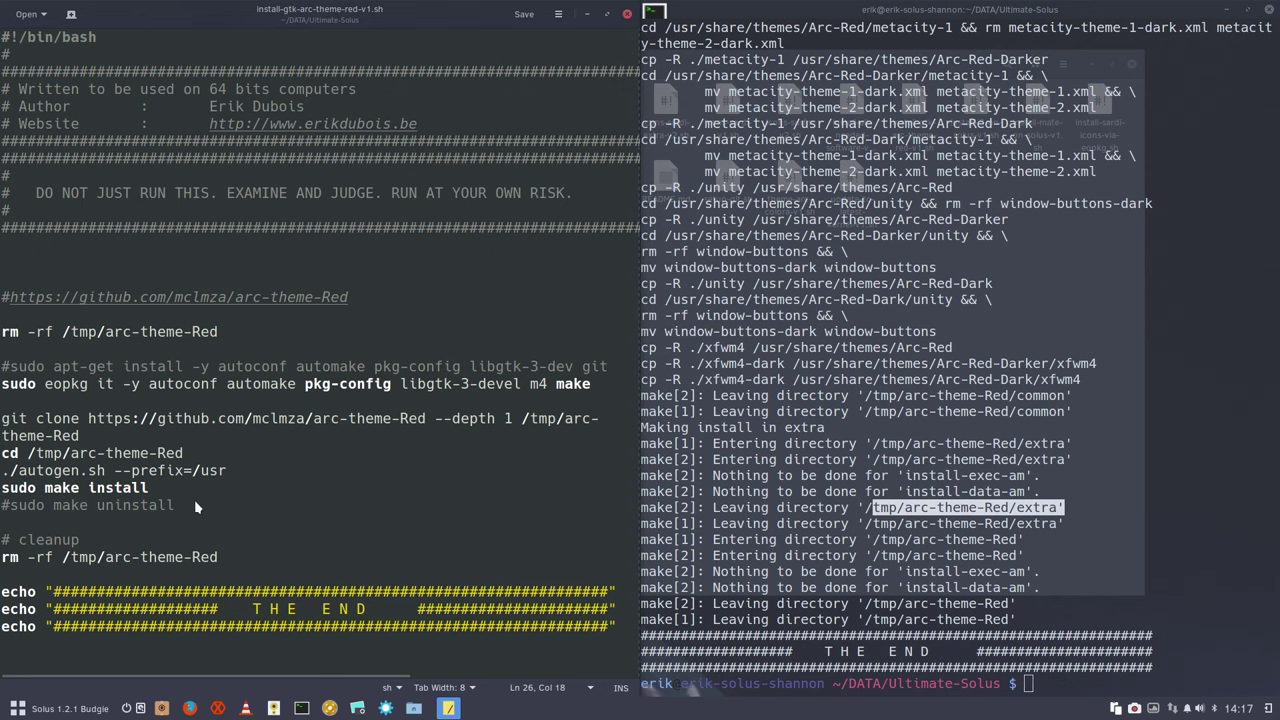
pyautogui.click(1270, 12)
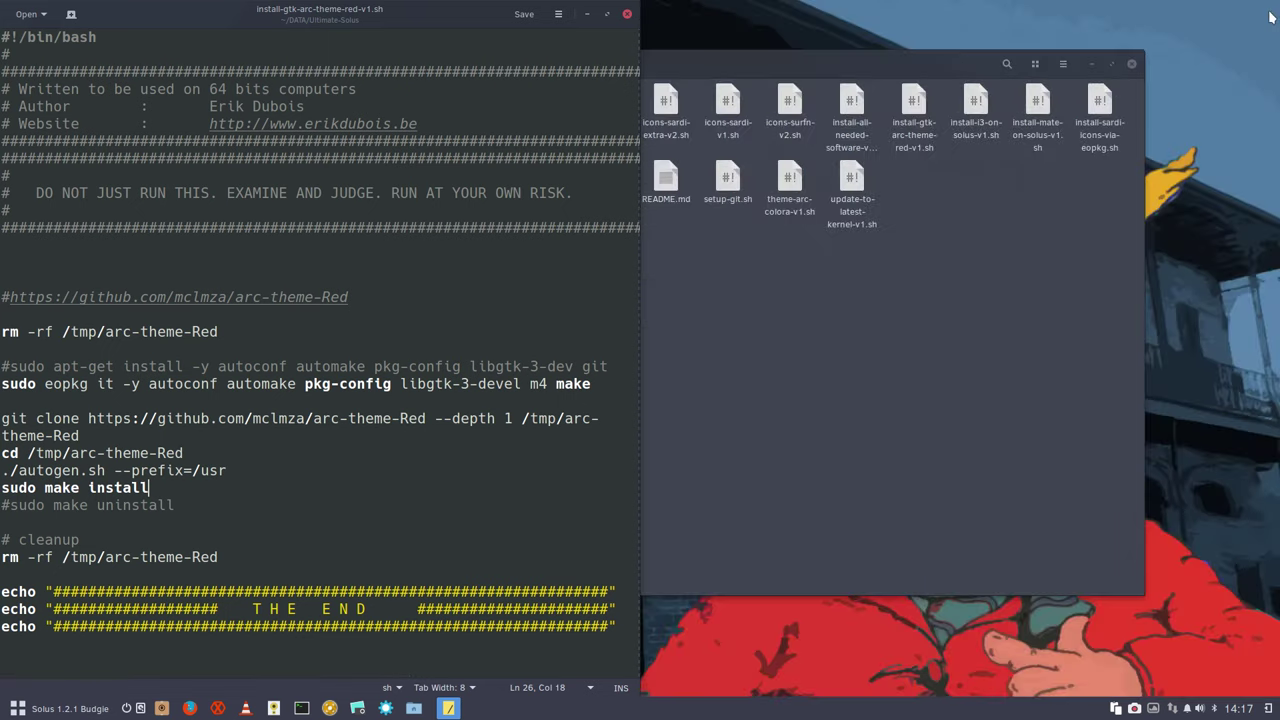
pyautogui.click(627, 16)
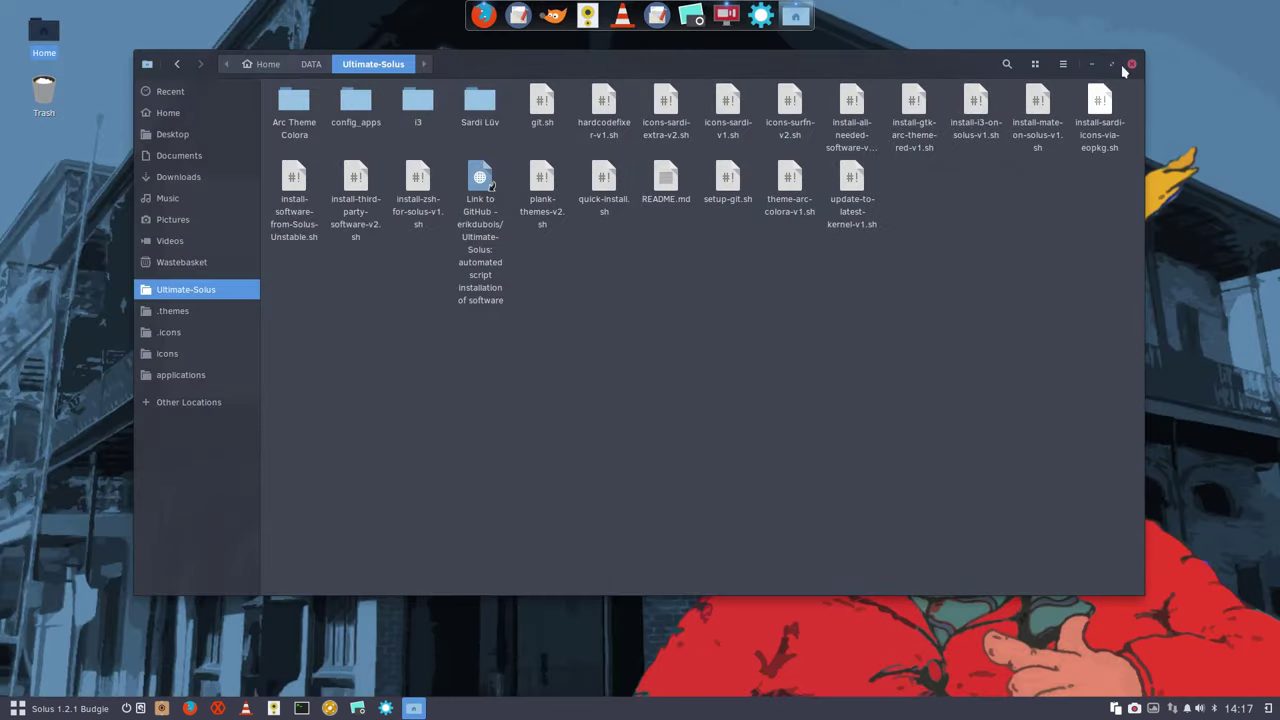
pyautogui.click(1133, 64)
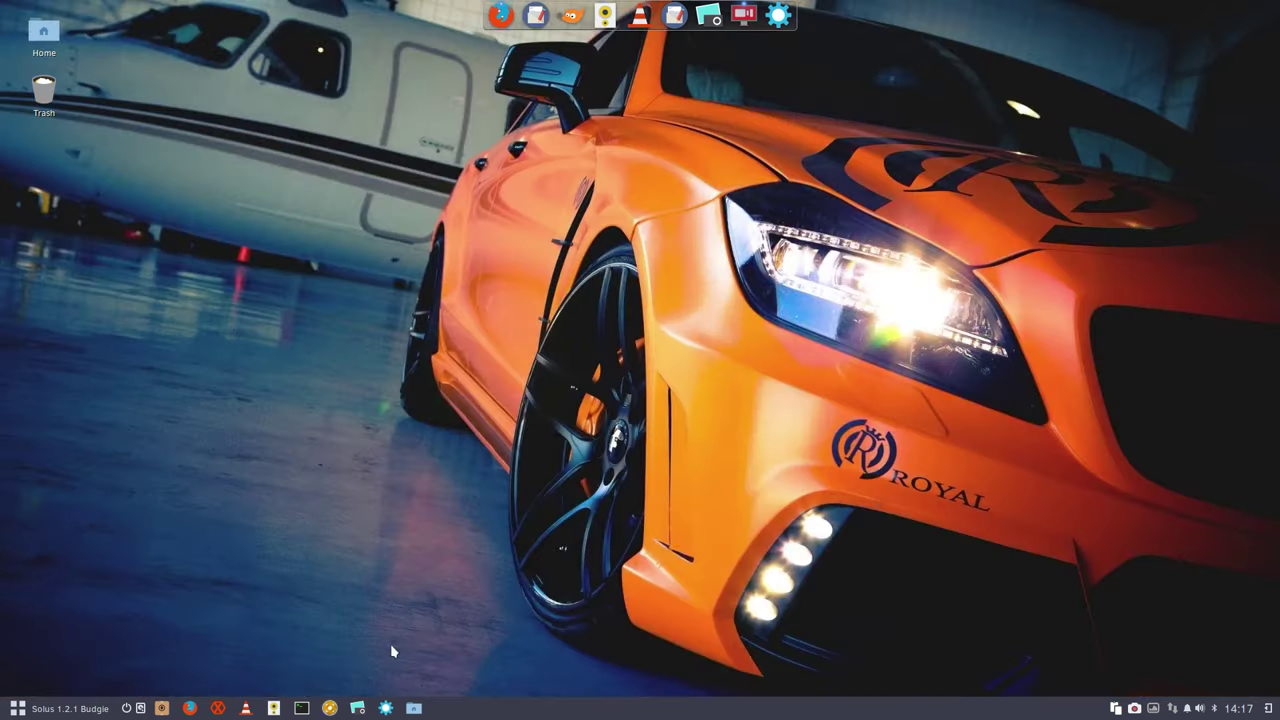
pyautogui.click(1268, 712)
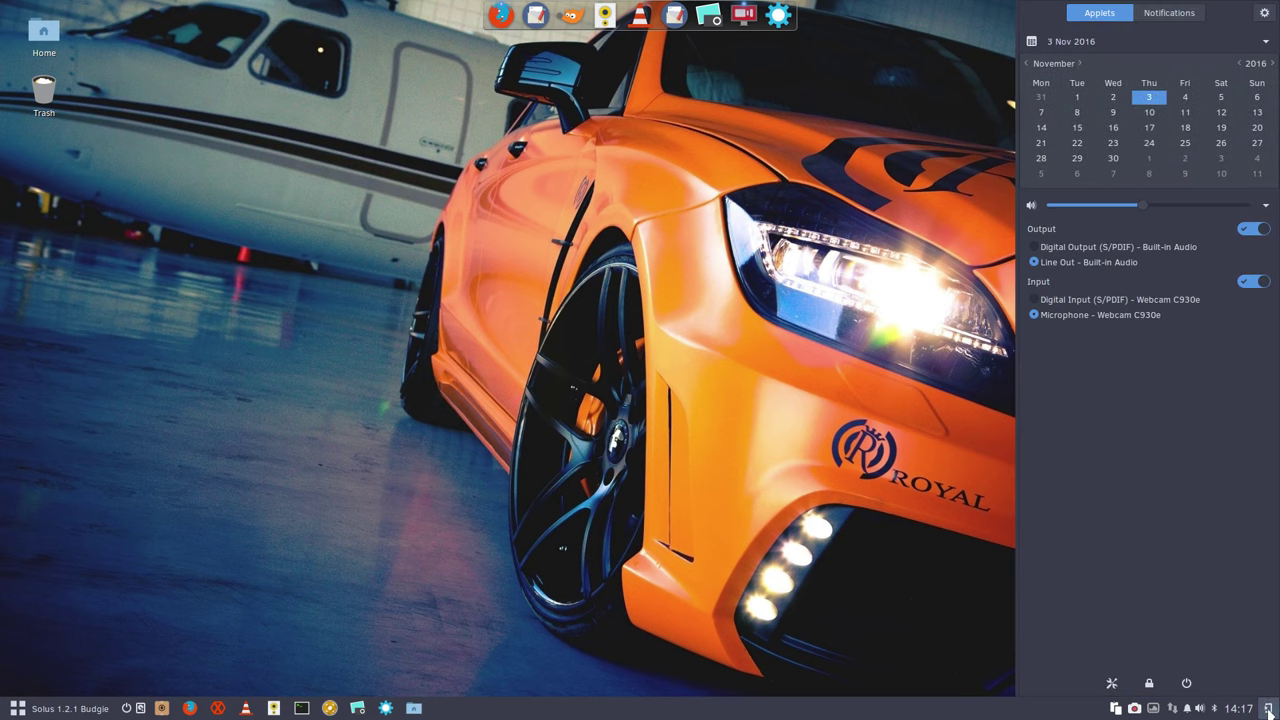
# Step: Inspect the widget theme list in Budgie Settings, leaving Arc-Dark unchanged, and close Raven
pyautogui.click(1266, 16)
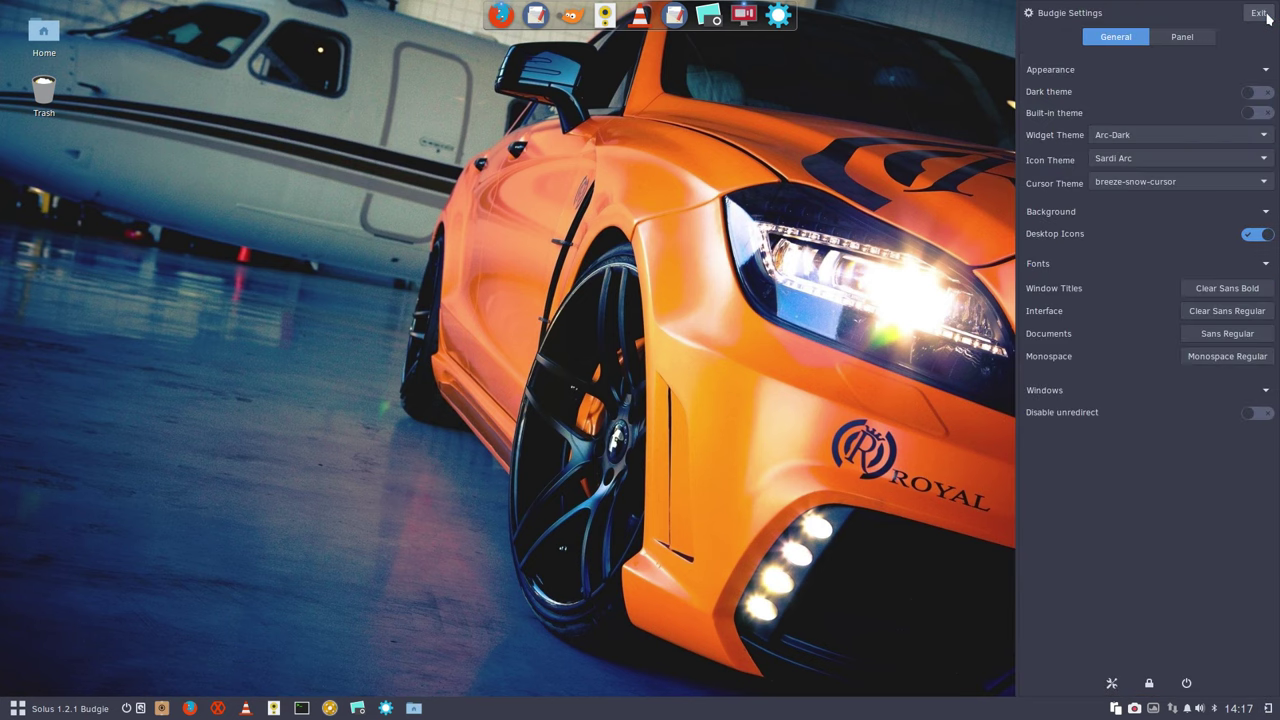
pyautogui.click(1117, 157)
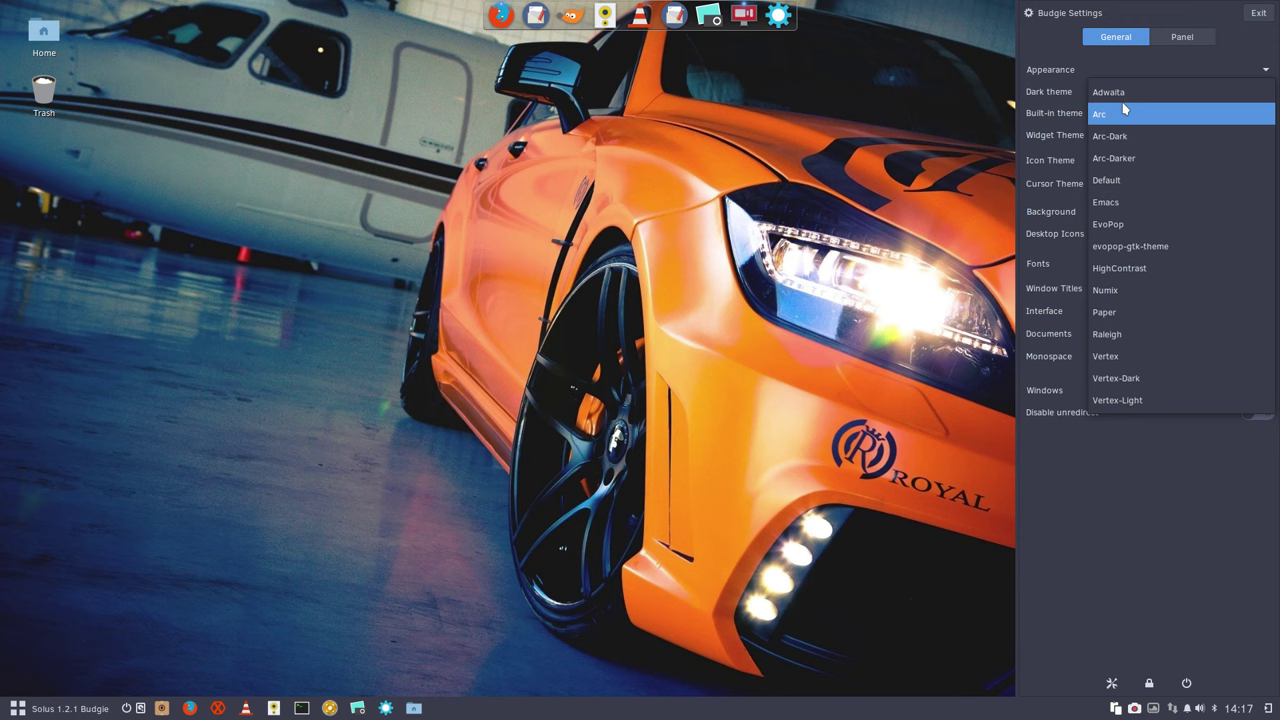
pyautogui.click(930, 177)
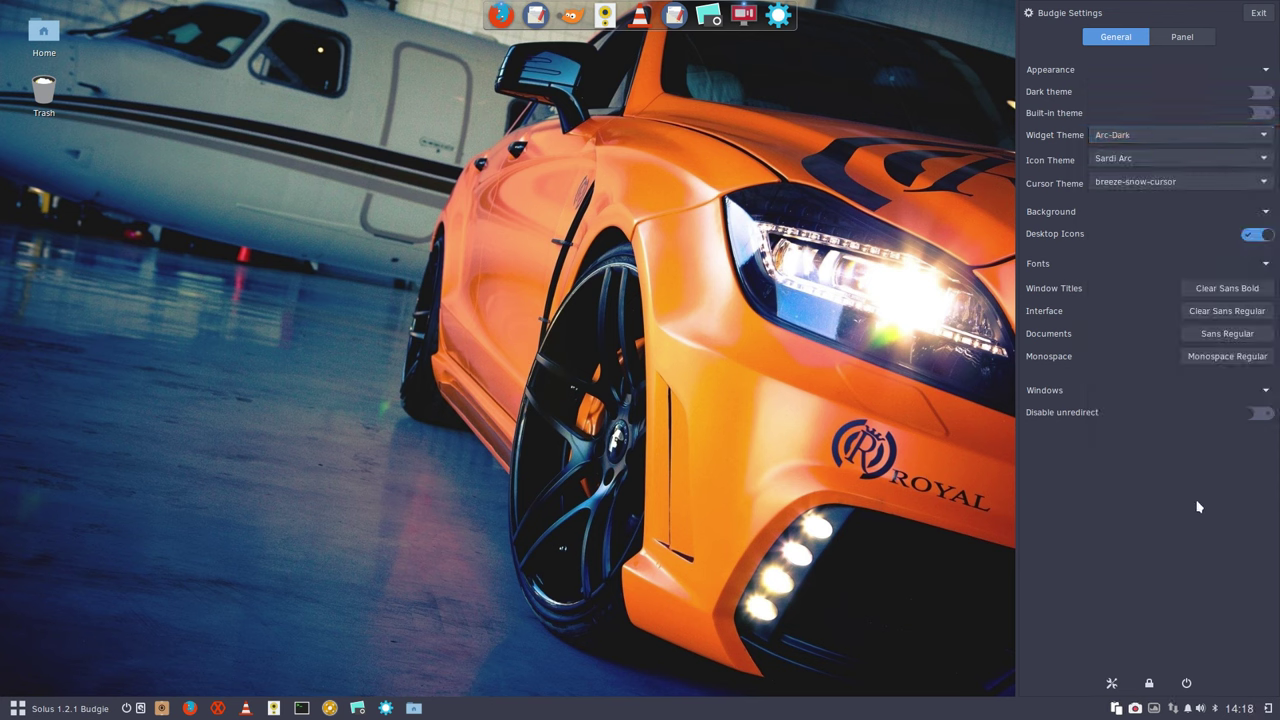
pyautogui.click(1259, 18)
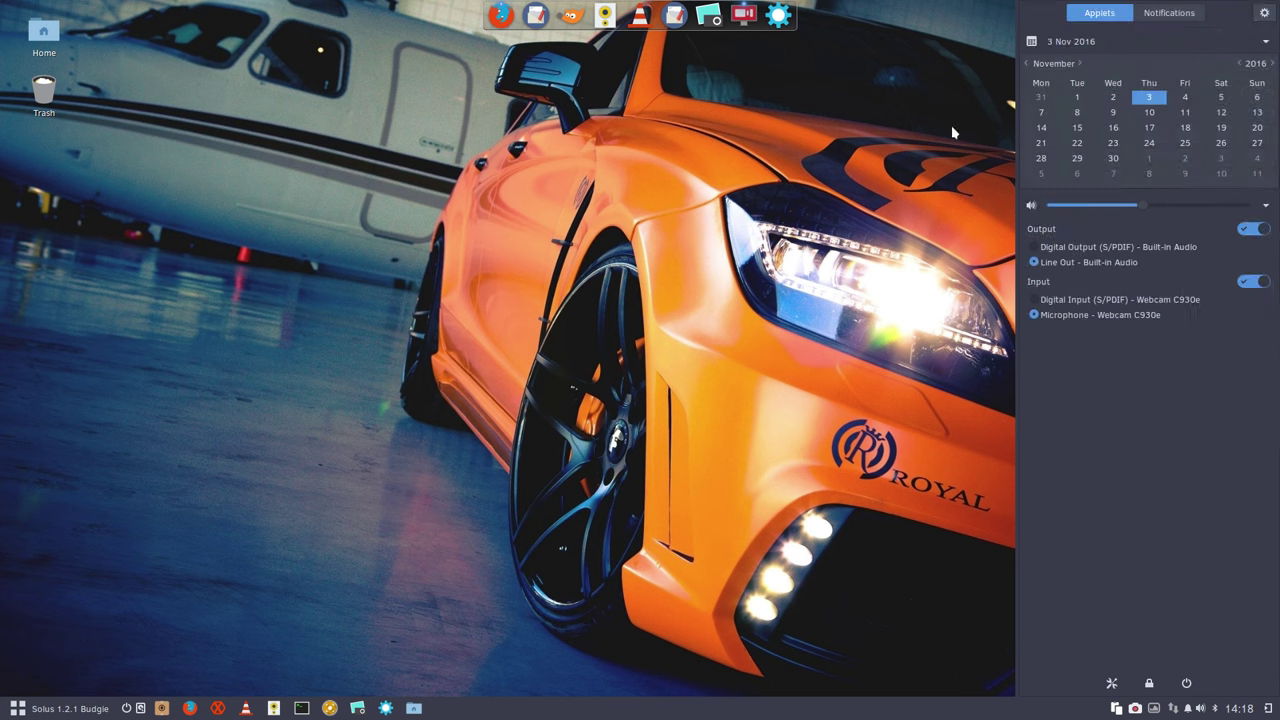
pyautogui.click(1024, 466)
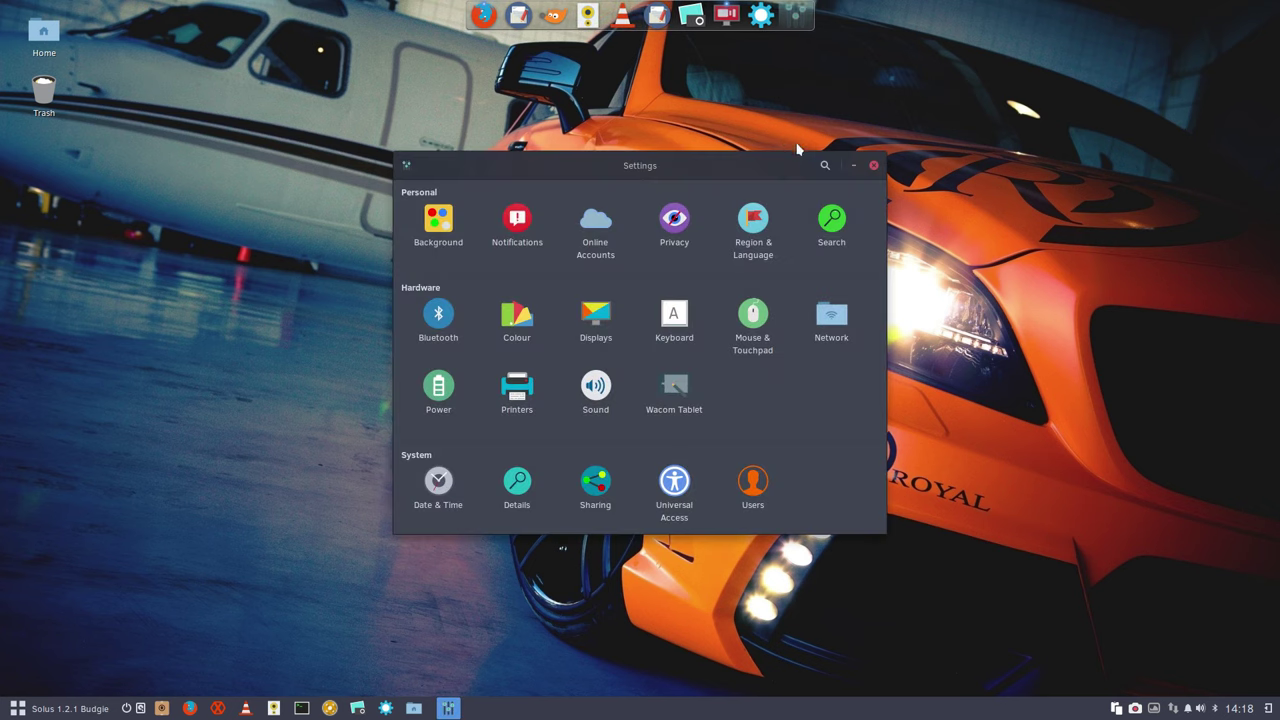
# Step: Close System Settings, launch GNOME Tweak Tool, and list the GTK+ themes including Arc-Red
pyautogui.click(873, 166)
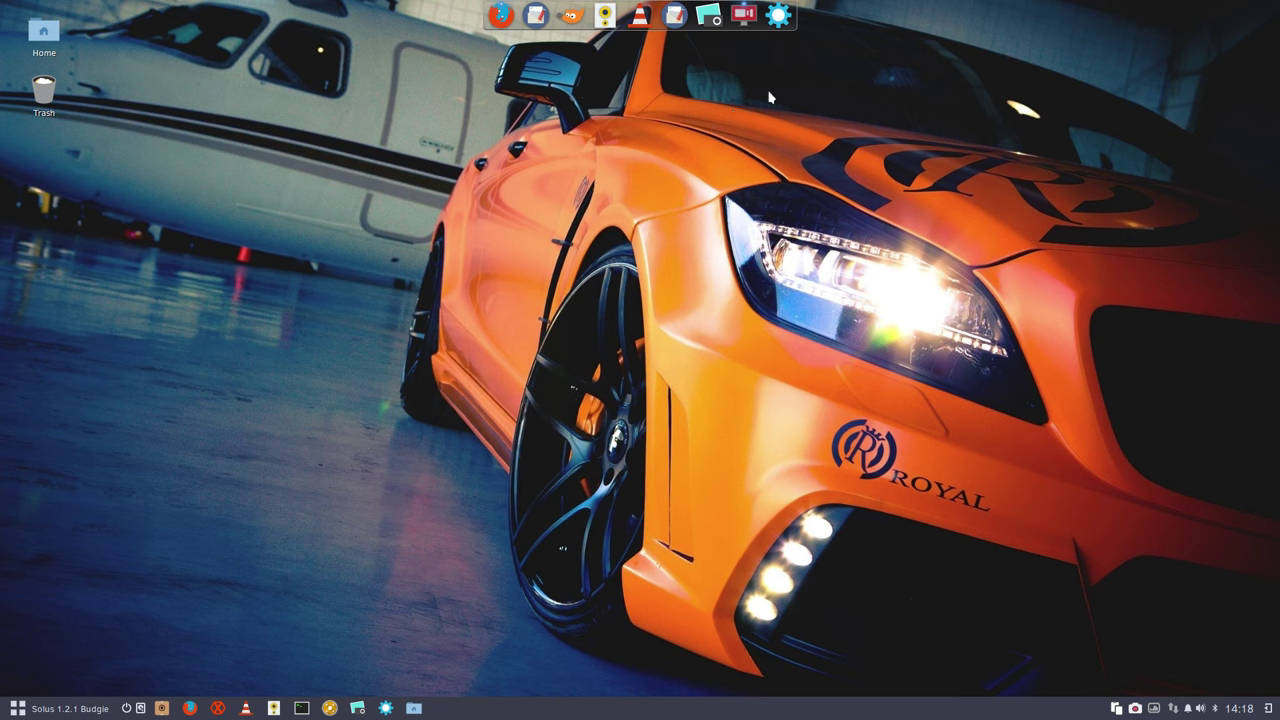
pyautogui.click(778, 16)
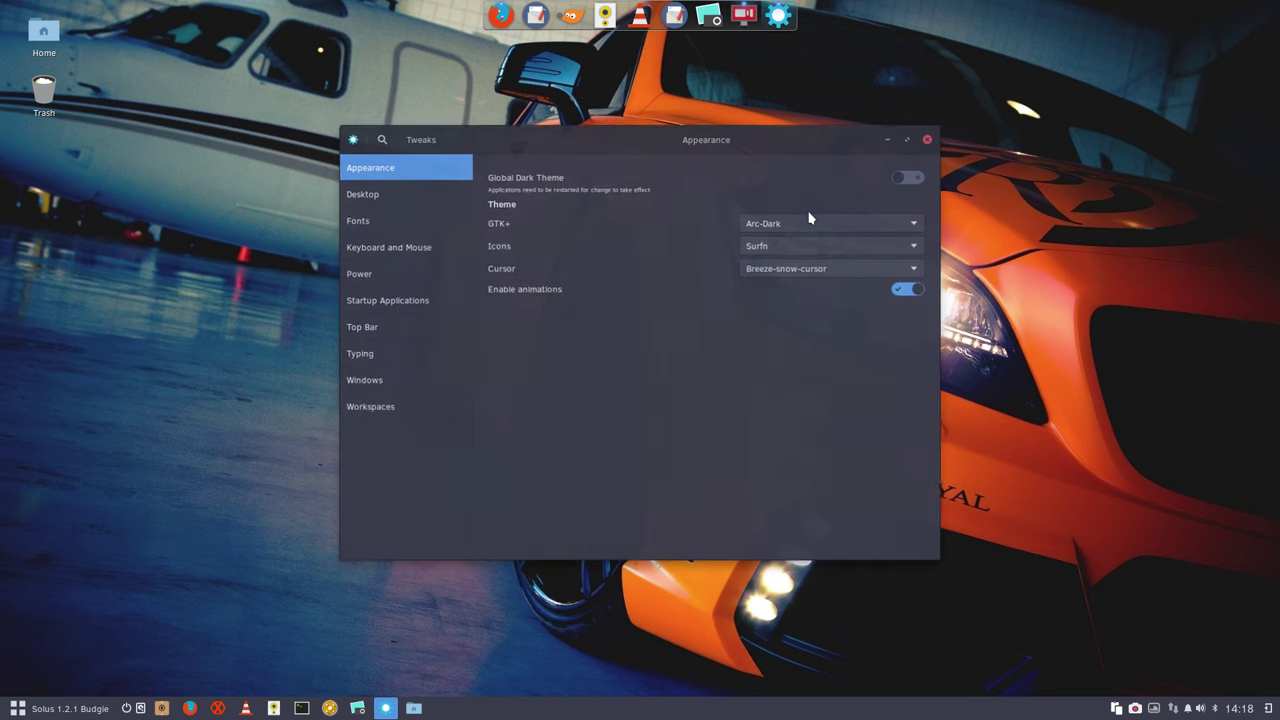
pyautogui.moveTo(727, 145); pyautogui.dragTo(833, 116)
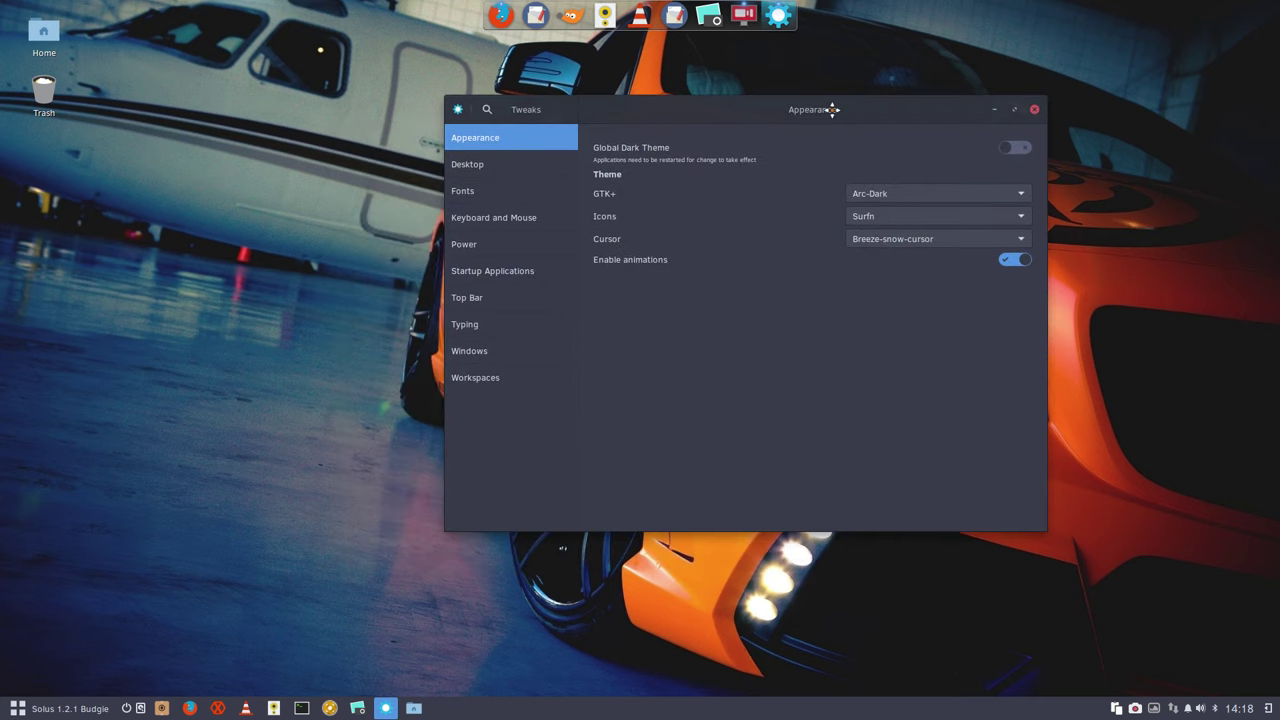
pyautogui.click(873, 193)
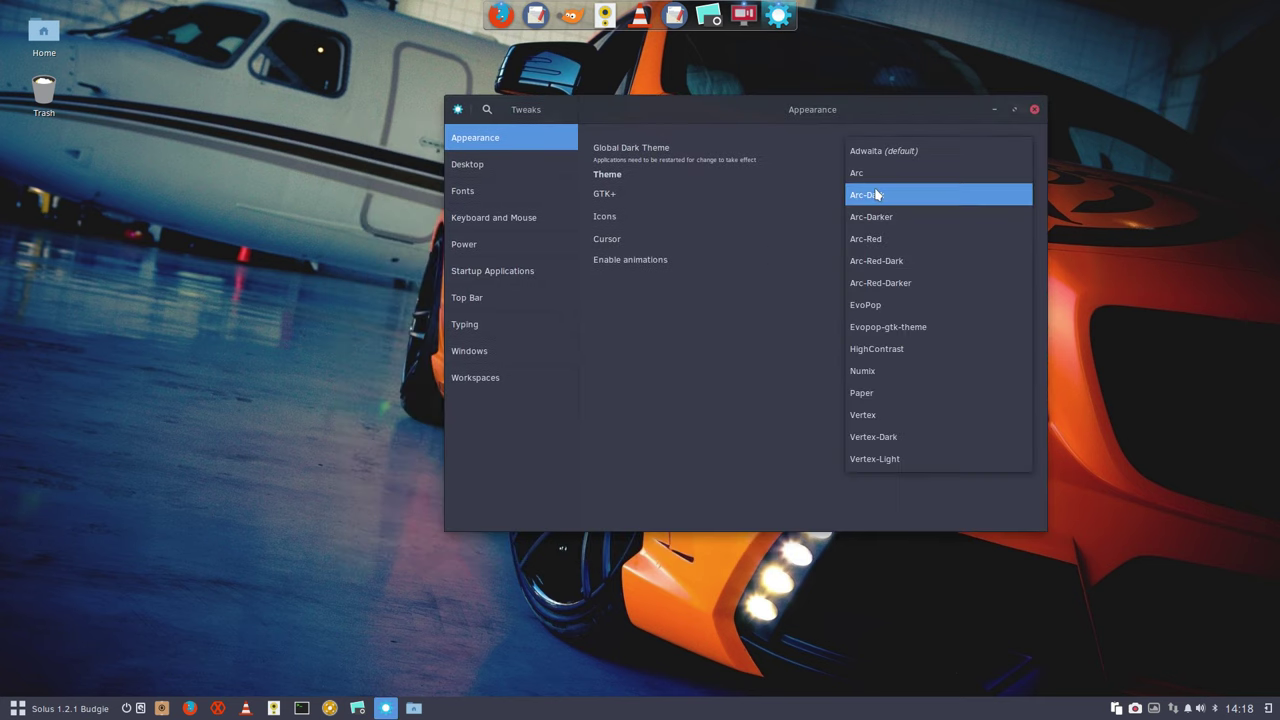
# Step: Apply the Arc-Red-Dark GTK+ theme, then browse the Tweaks sidebar pages ending on Fonts
pyautogui.click(914, 264)
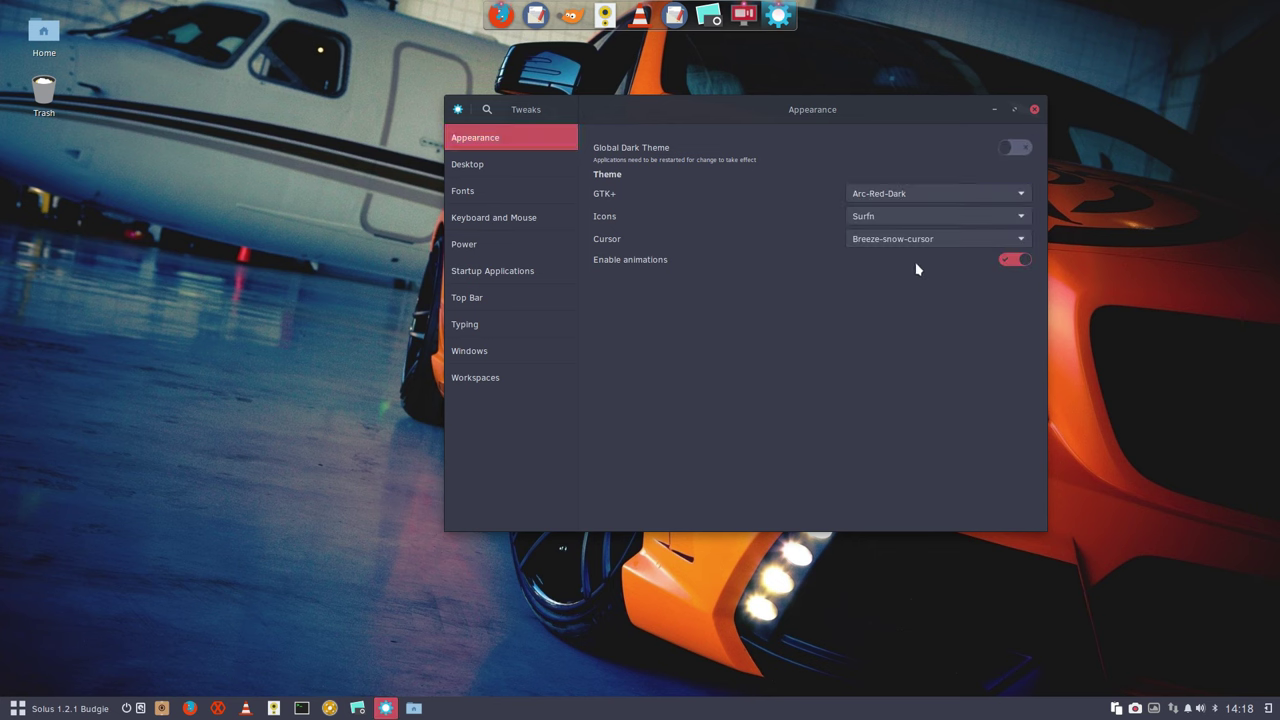
pyautogui.click(514, 165)
pyautogui.click(515, 217)
pyautogui.click(515, 244)
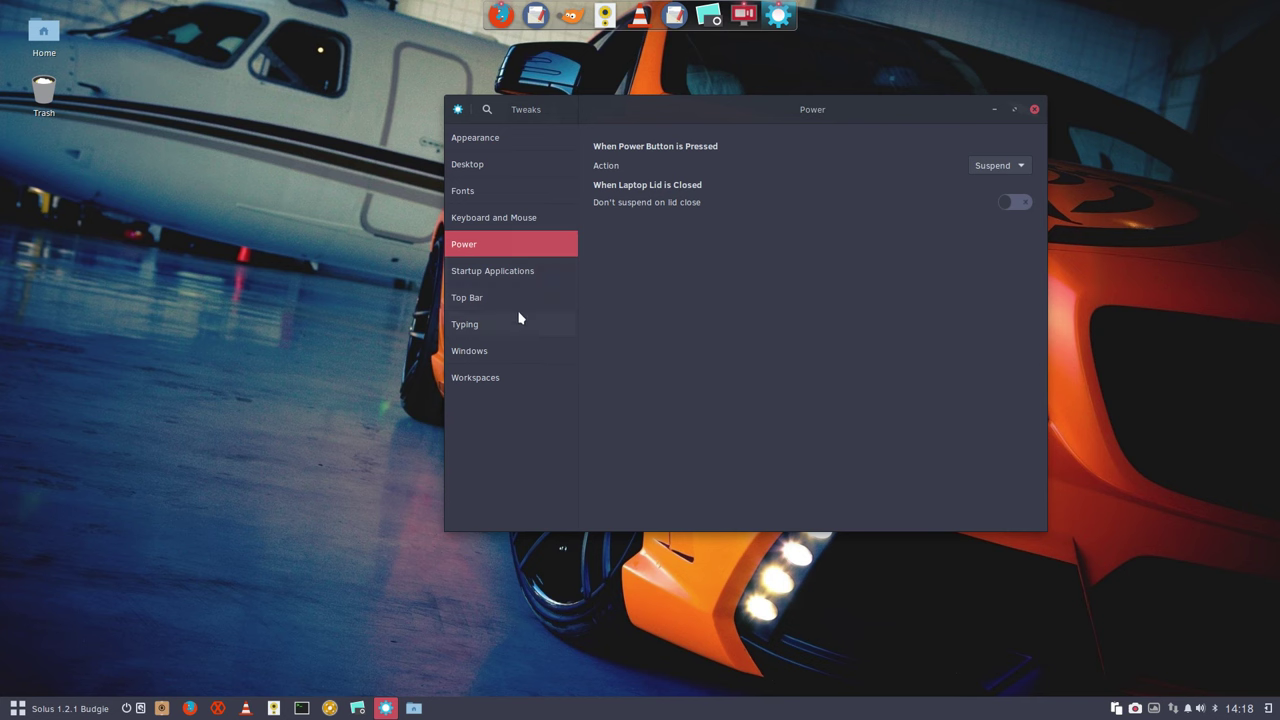
pyautogui.click(517, 322)
pyautogui.click(518, 352)
pyautogui.click(508, 274)
pyautogui.click(513, 220)
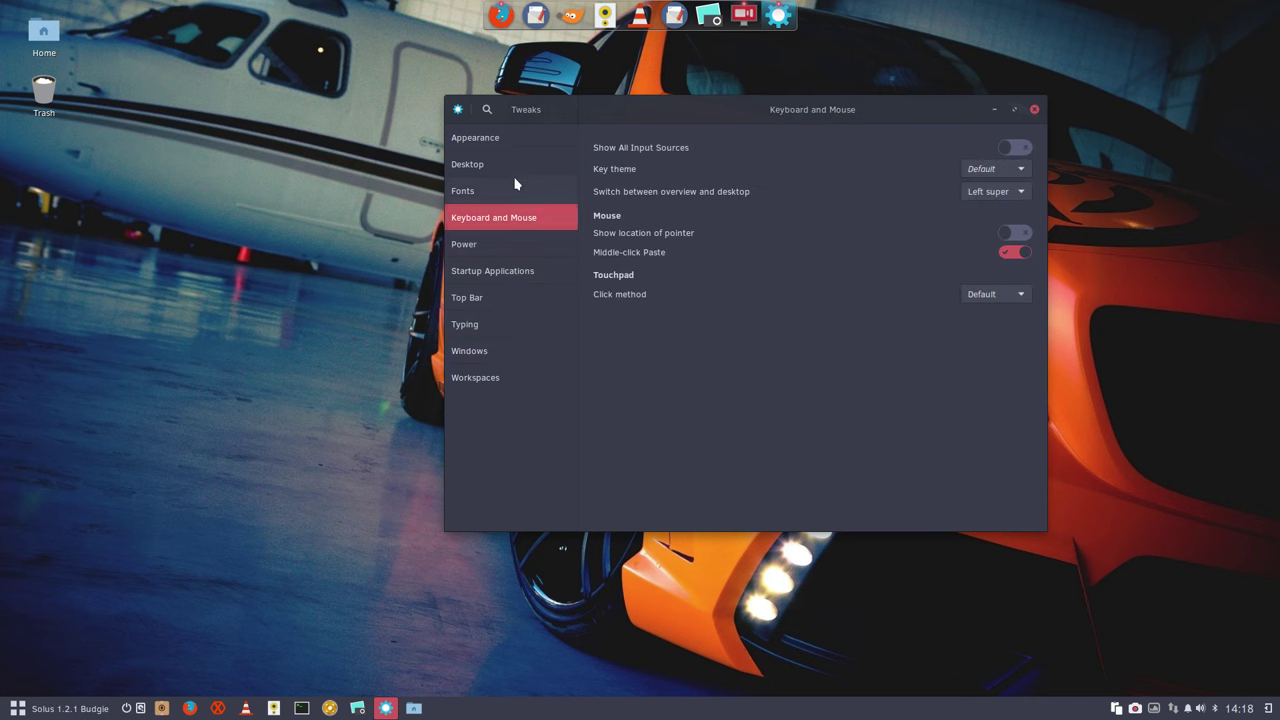
pyautogui.click(514, 189)
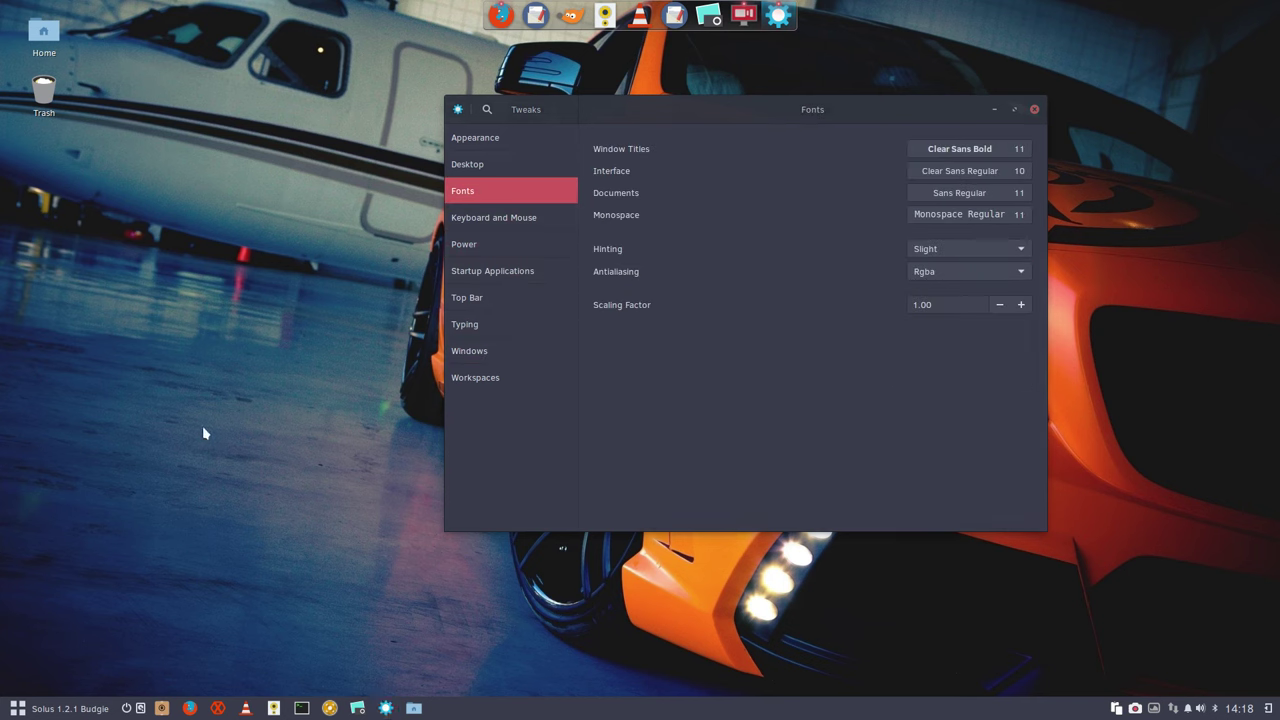
# Step: Open and dismiss the application menu, then close the Tweaks window
pyautogui.click(42, 712)
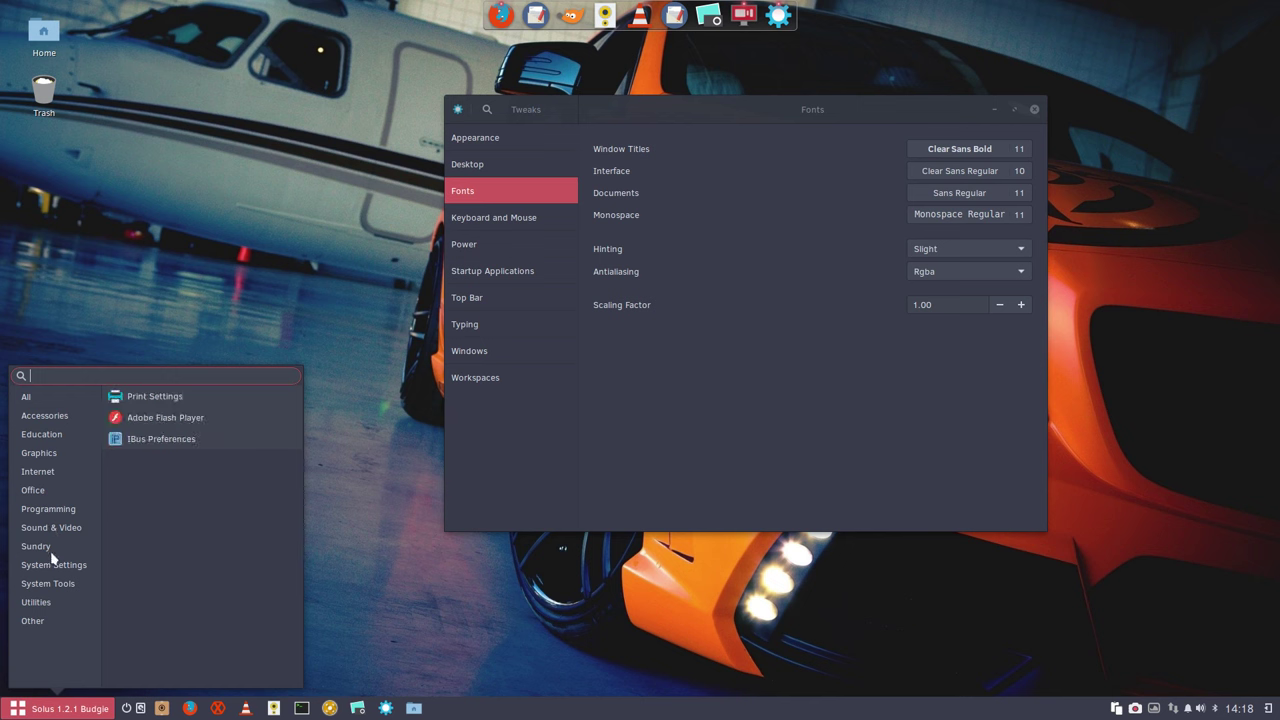
pyautogui.moveTo(53, 580)
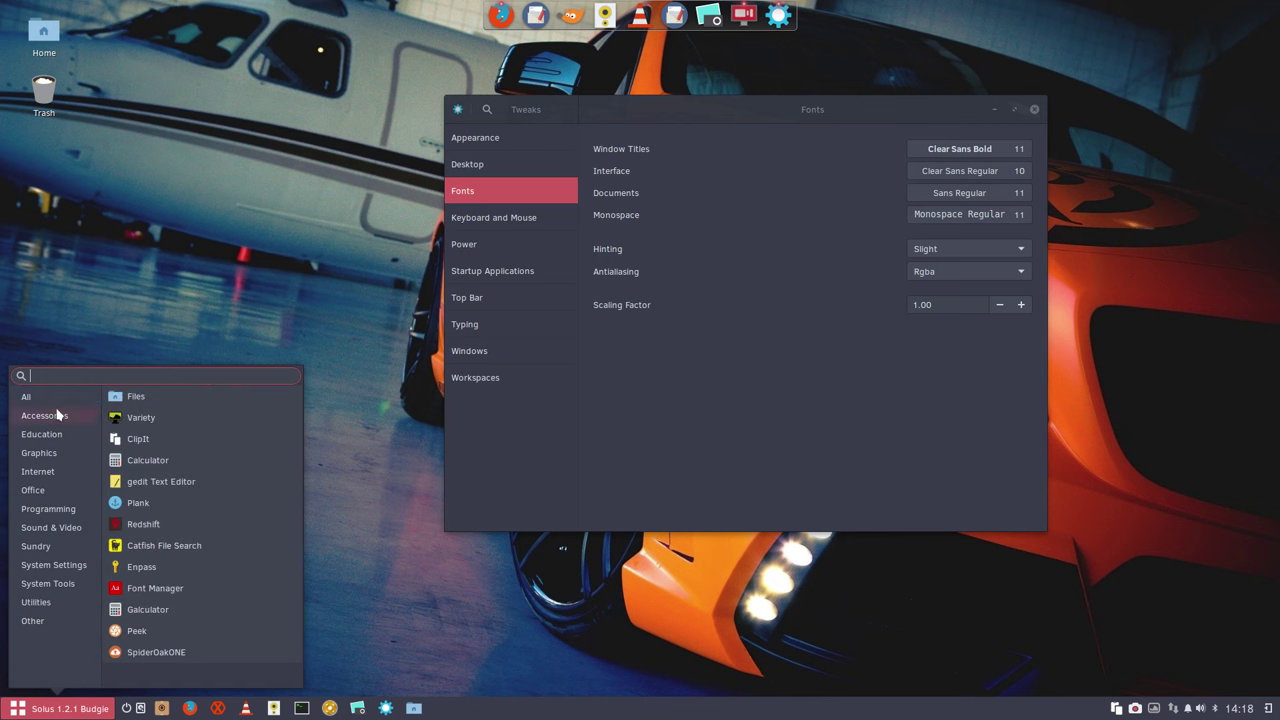
pyautogui.press('Escape')
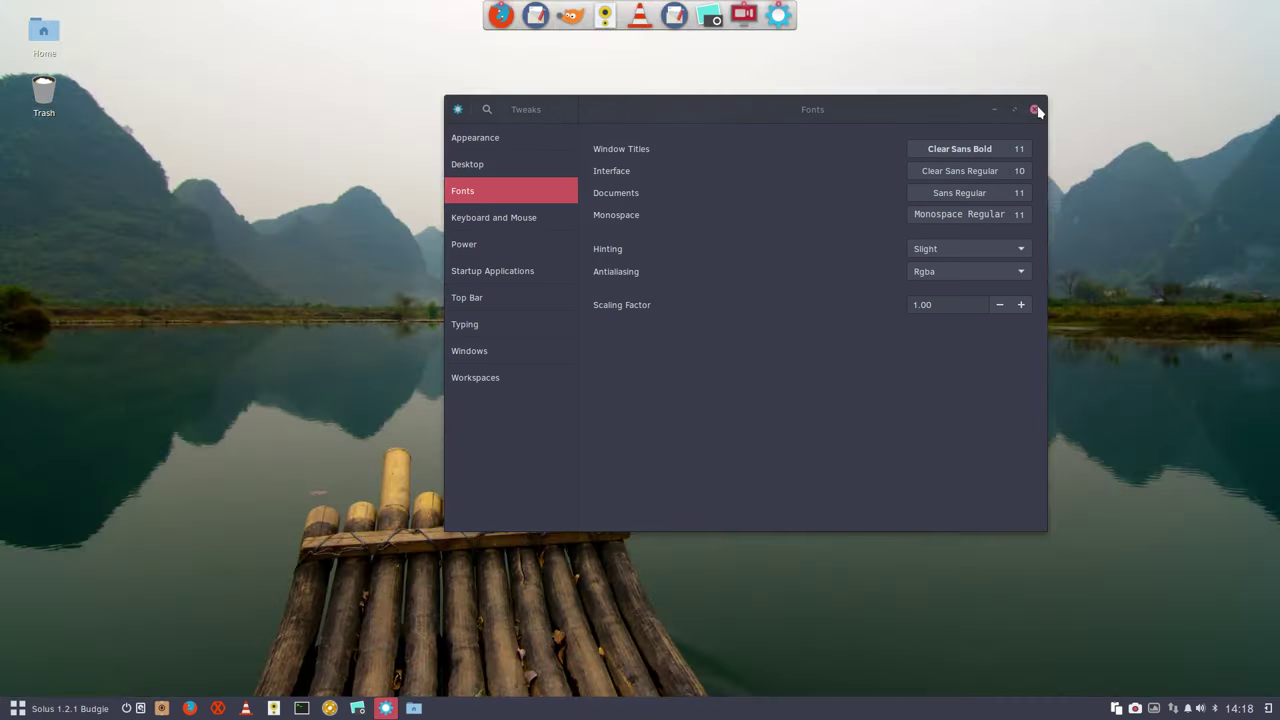
pyautogui.click(1034, 109)
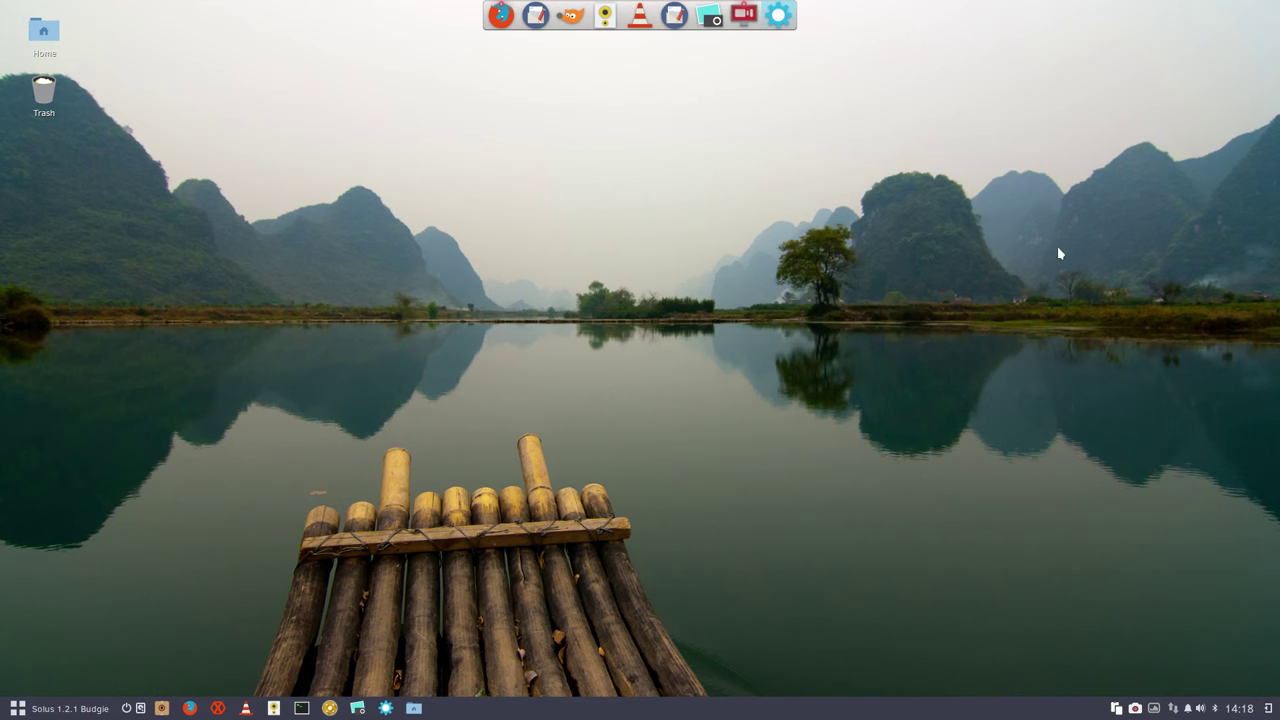
# Step: Bring up Budgie Settings in Raven, view the Panel tab, and return to General
pyautogui.click(1268, 708)
pyautogui.click(1266, 15)
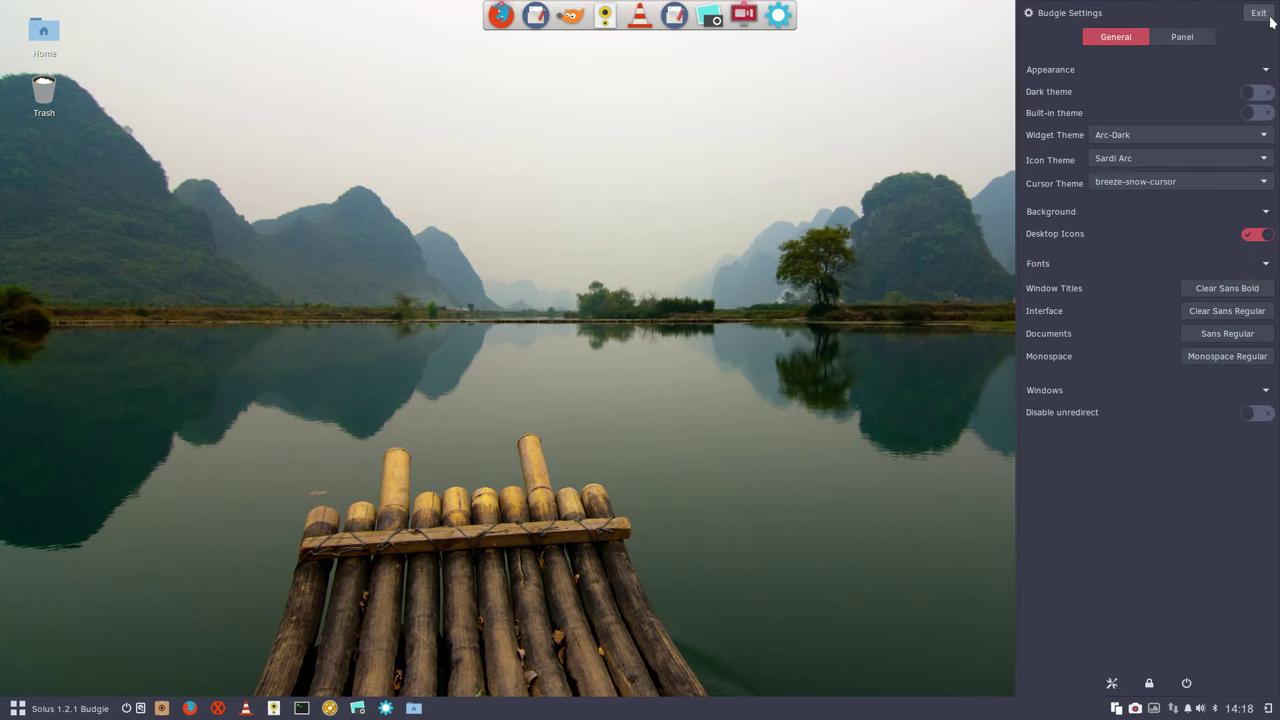
pyautogui.click(1182, 38)
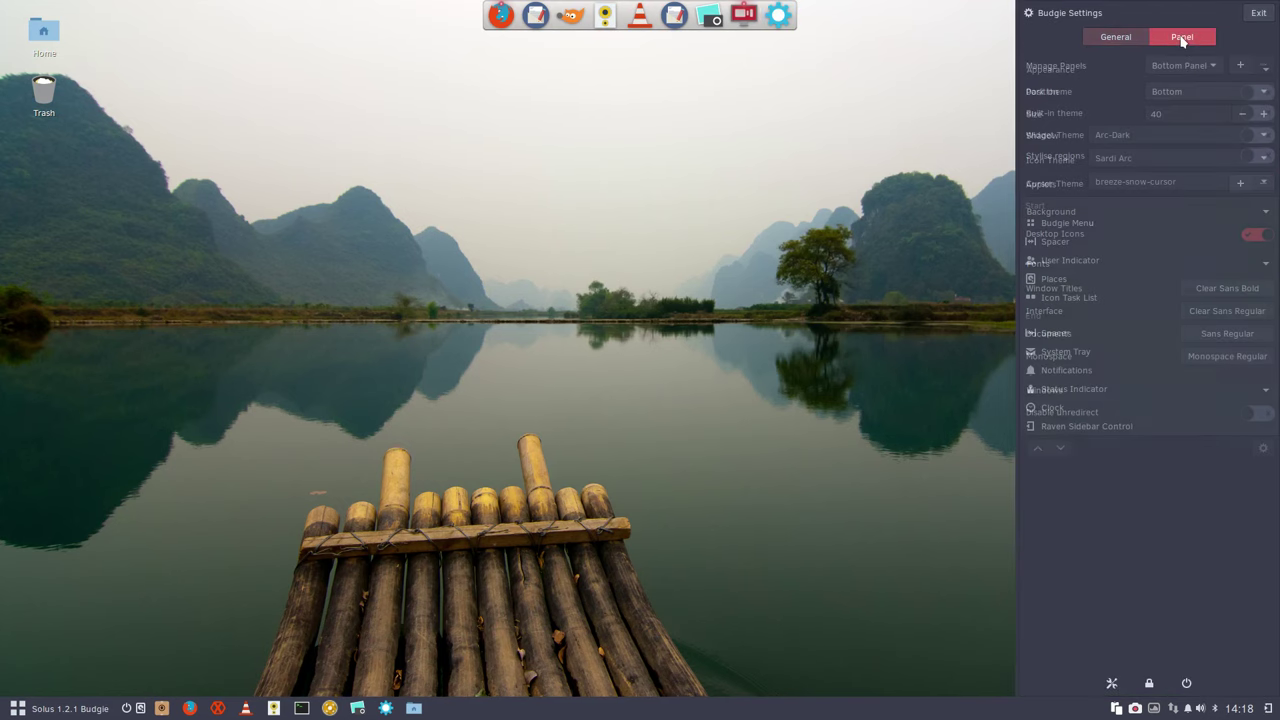
pyautogui.click(1116, 37)
# Step: Switch Built-in theme on for blue accents, close Raven, and open the application menu
pyautogui.click(1257, 113)
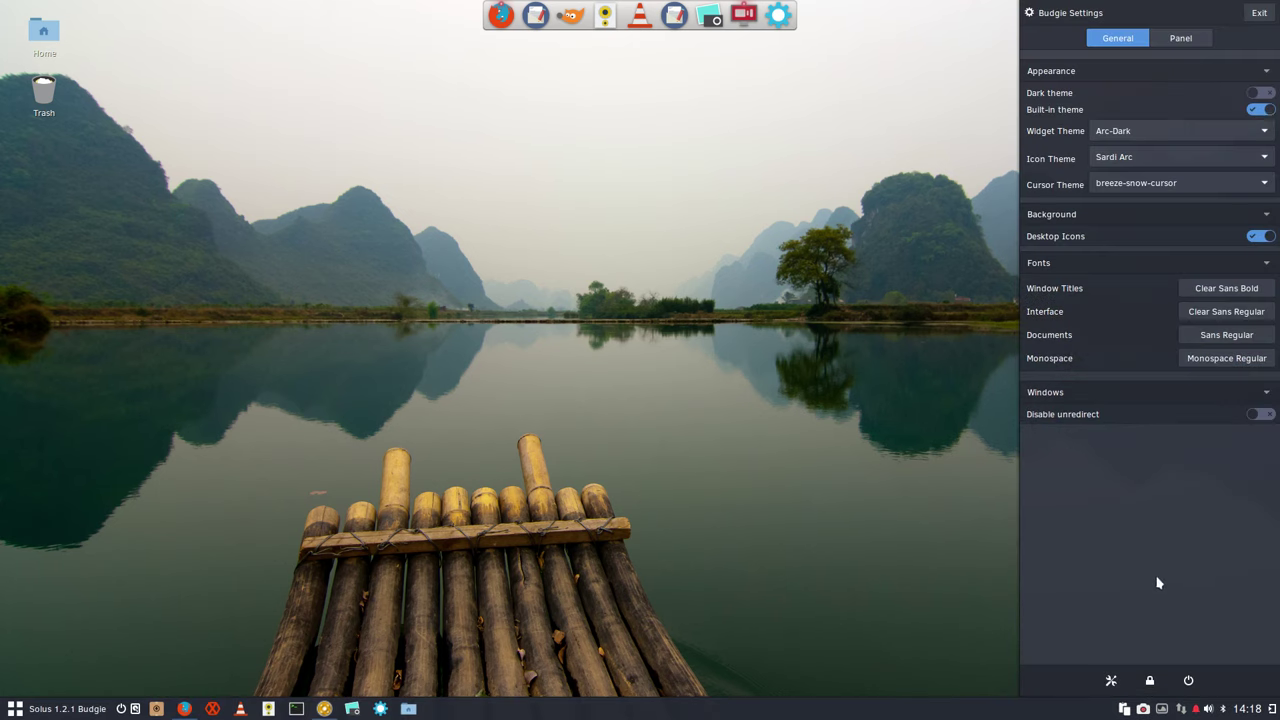
pyautogui.click(802, 583)
pyautogui.click(50, 708)
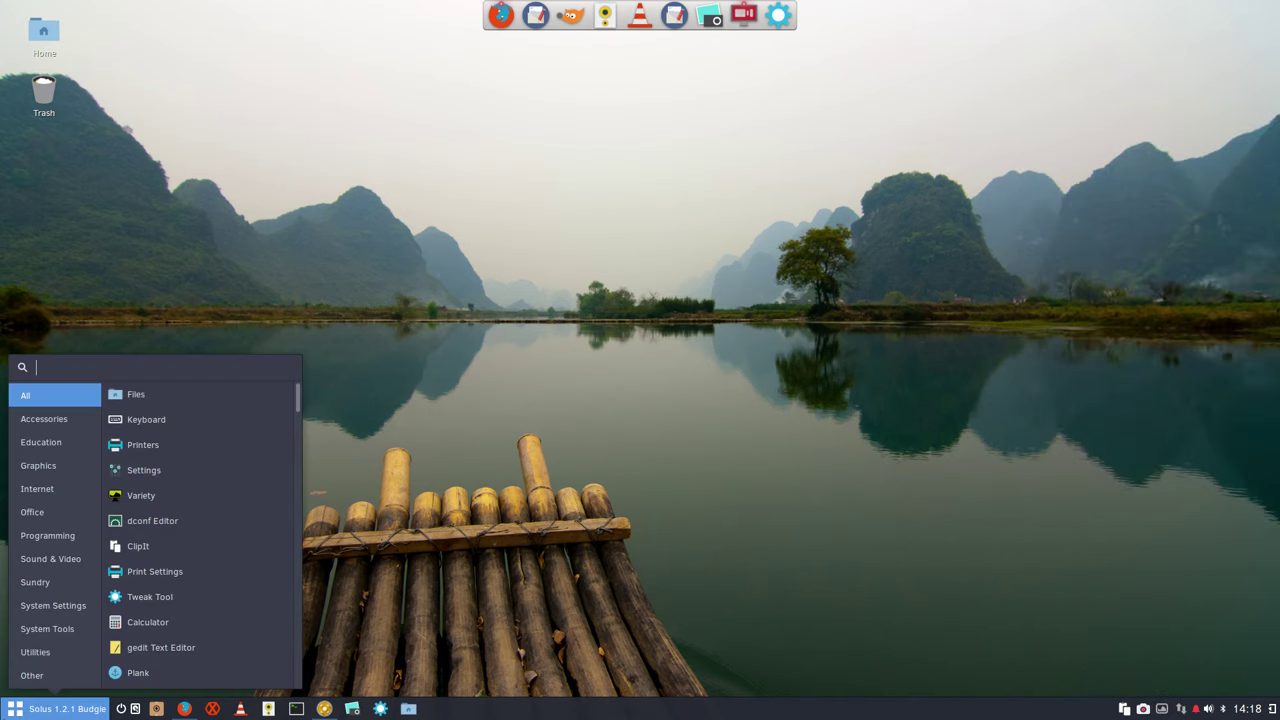
# Step: Dismiss the application menu and switch Built-in theme off in Raven's Budgie Settings
pyautogui.click(495, 535)
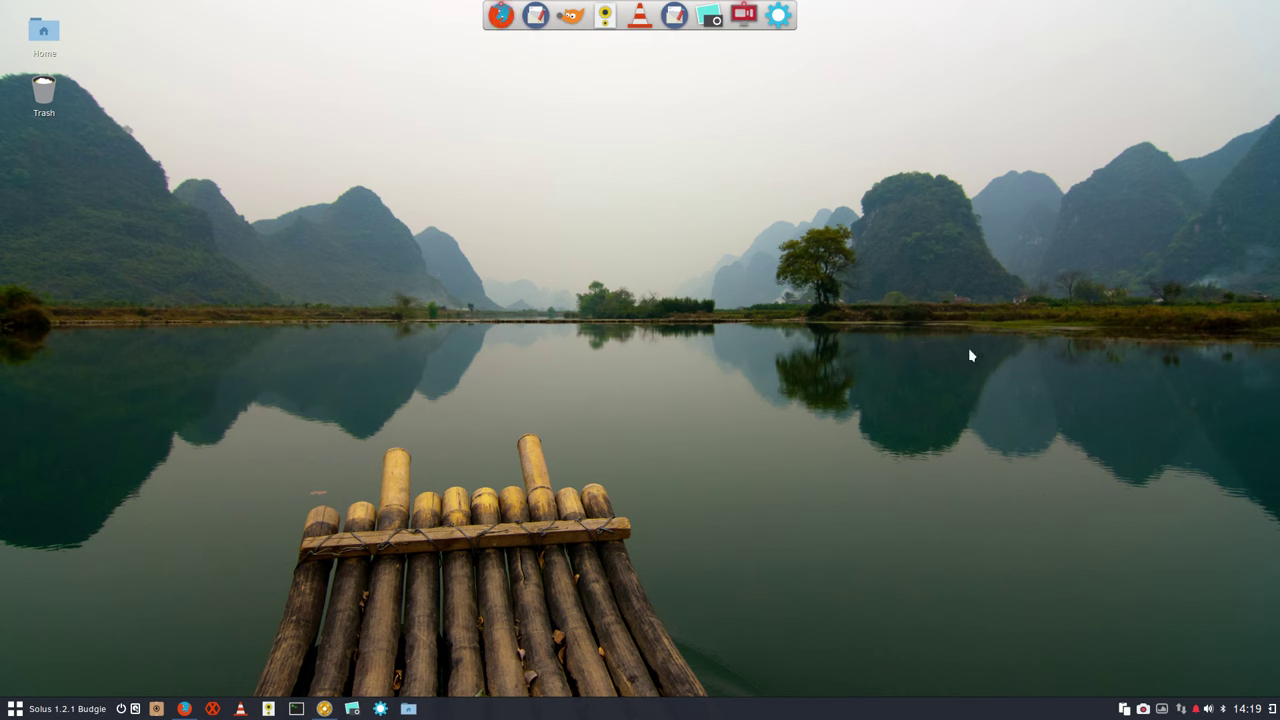
pyautogui.click(1272, 708)
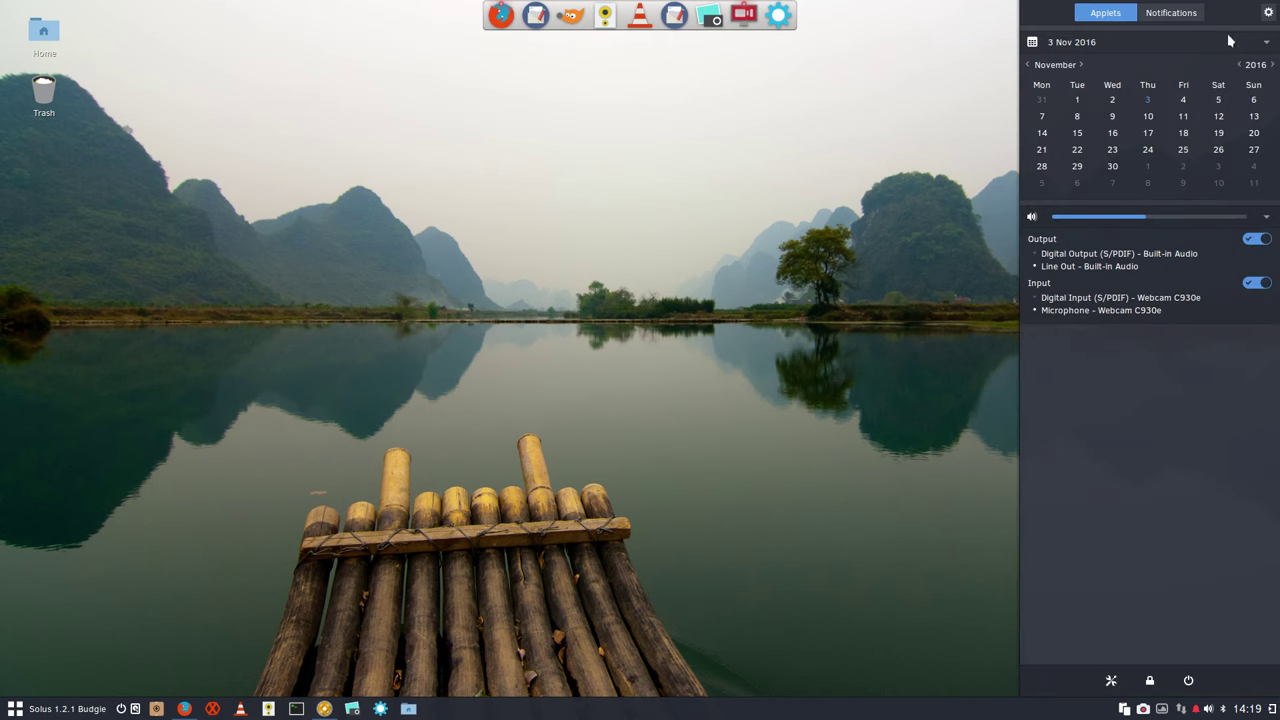
pyautogui.click(1268, 14)
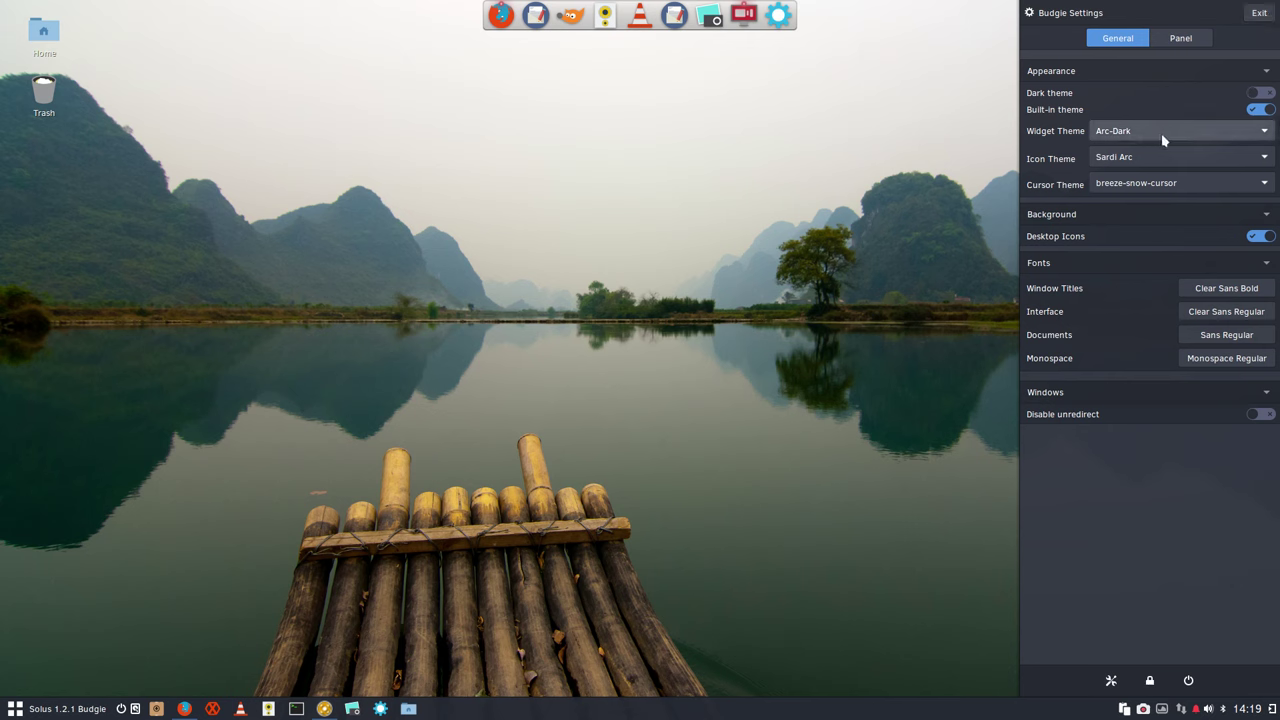
pyautogui.click(1253, 112)
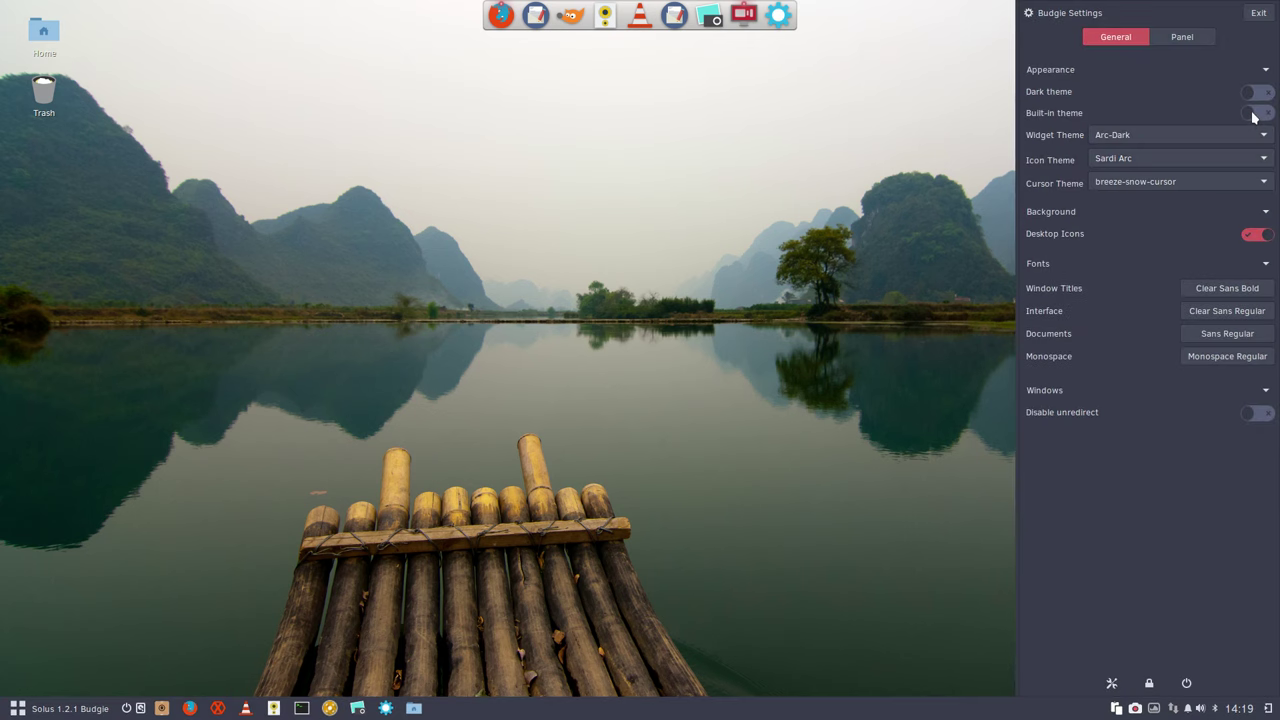
# Step: Check the Panel and General tabs, close Raven, and open then close the application menu
pyautogui.click(1160, 40)
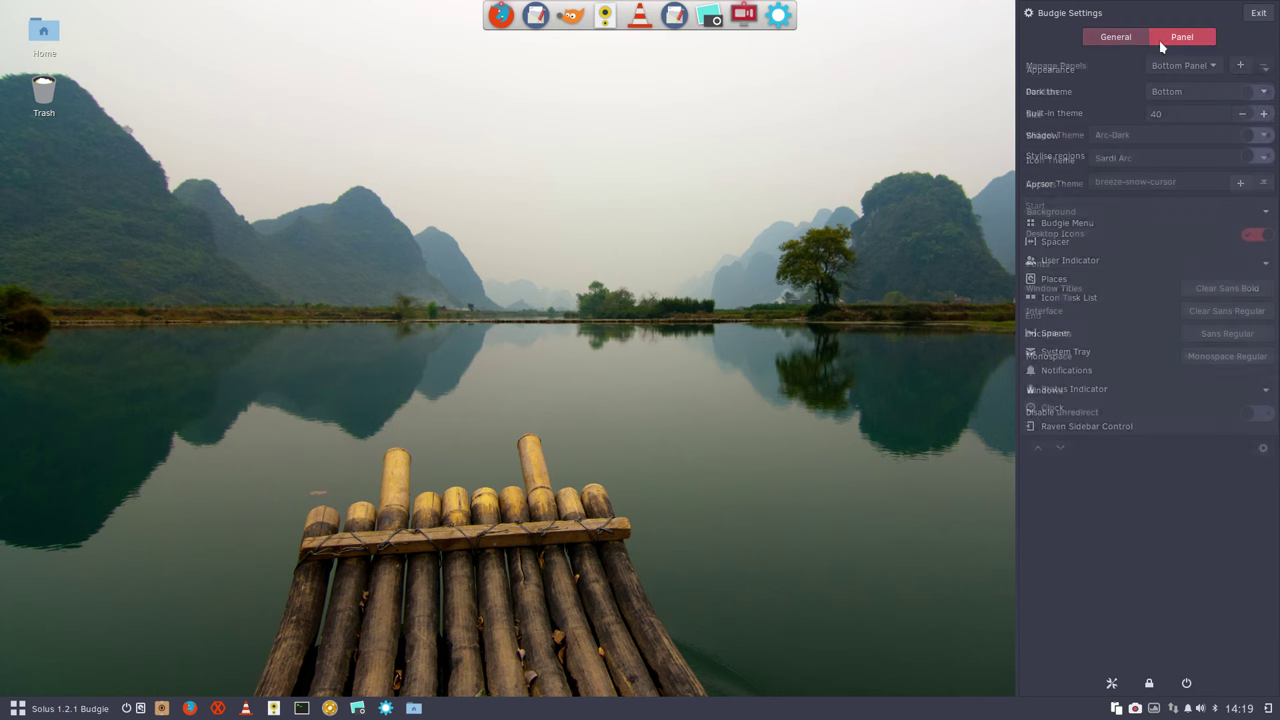
pyautogui.click(1120, 38)
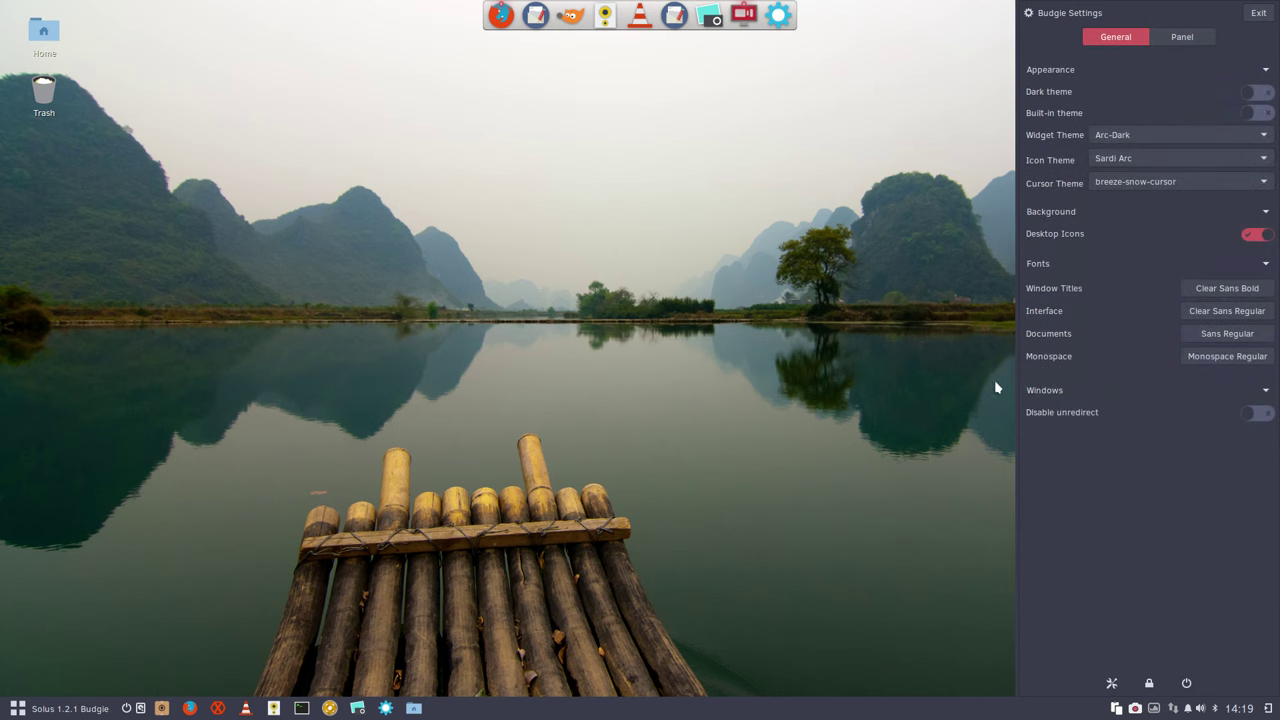
pyautogui.click(467, 682)
pyautogui.click(20, 712)
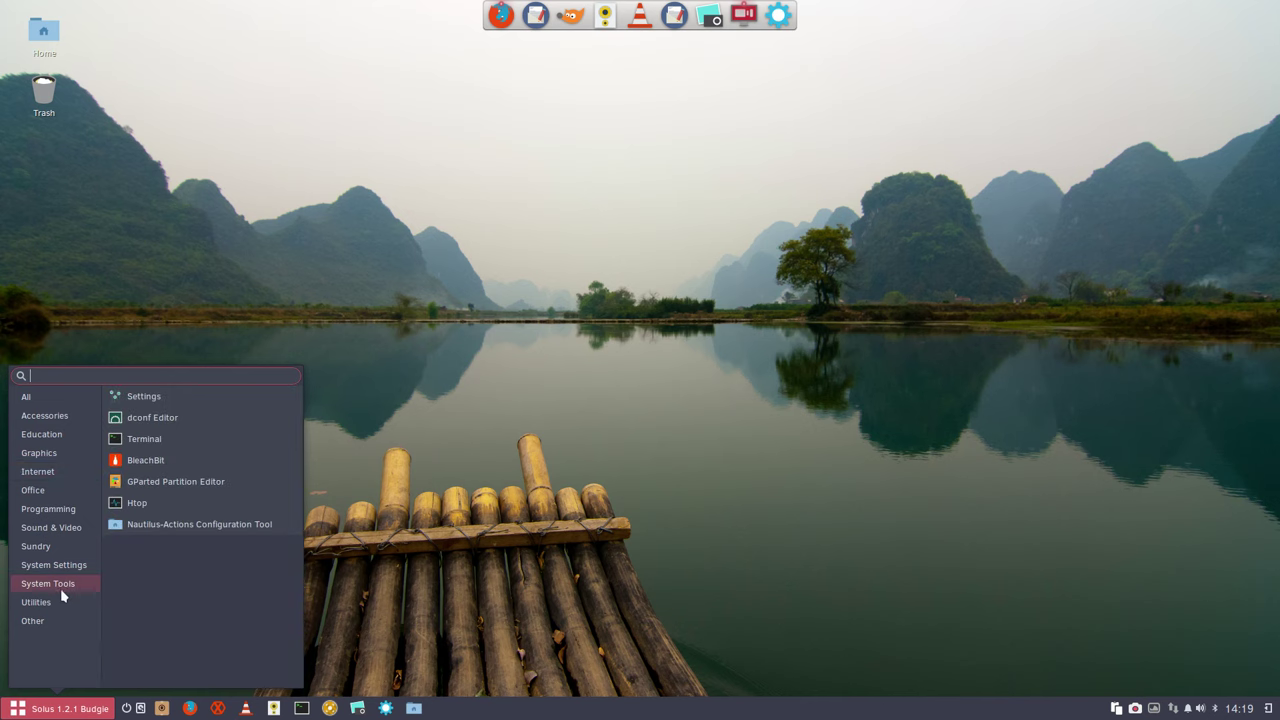
pyautogui.click(613, 431)
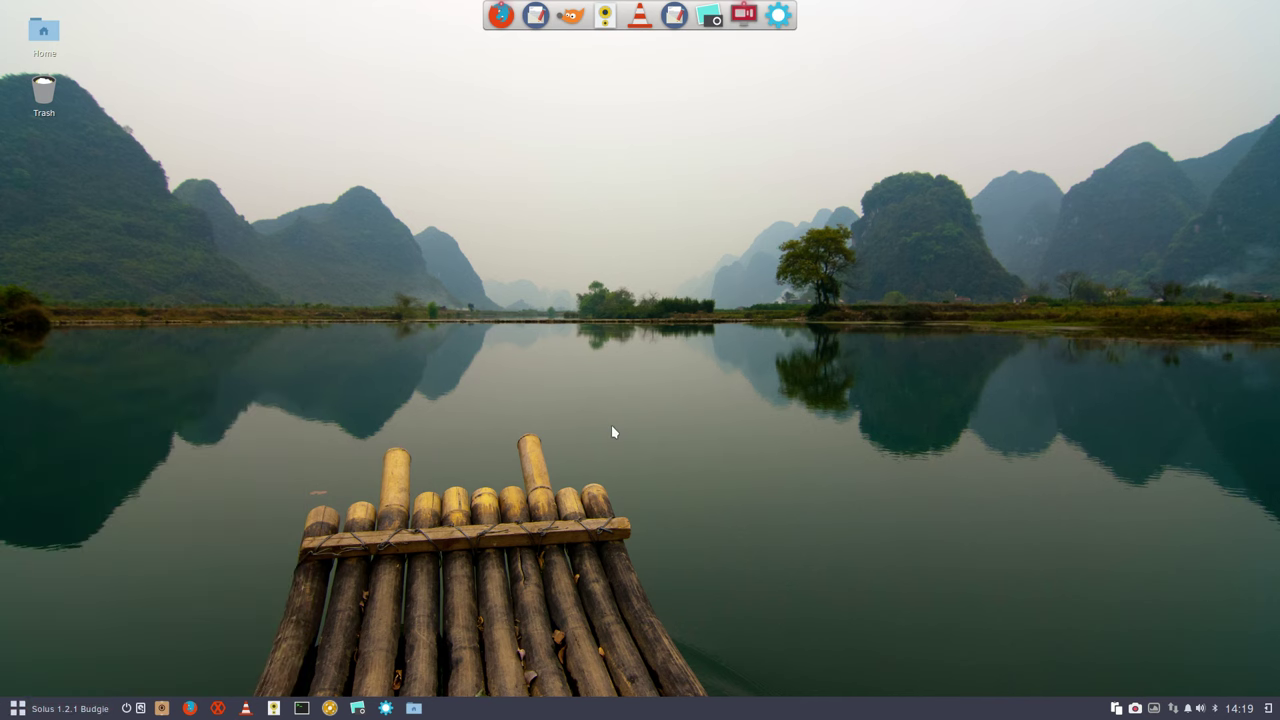